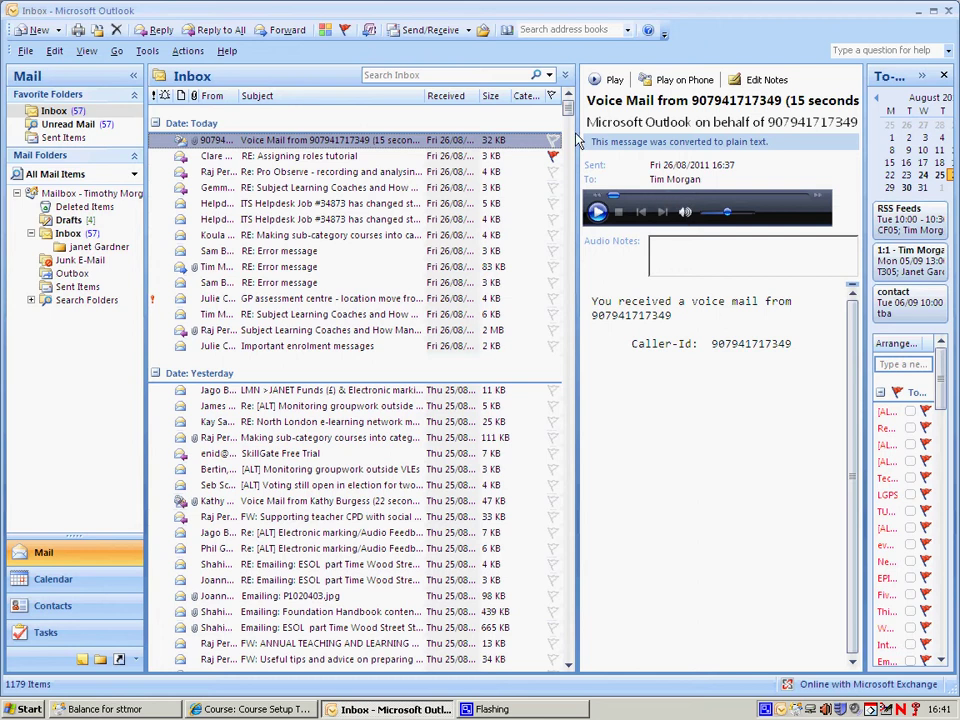
Step: Save the latest voice mail's audio attachment to the Desktop, named with the recipient's first name followed by "audio file"
{"action": "double_click", "coordinate": [212, 144]}
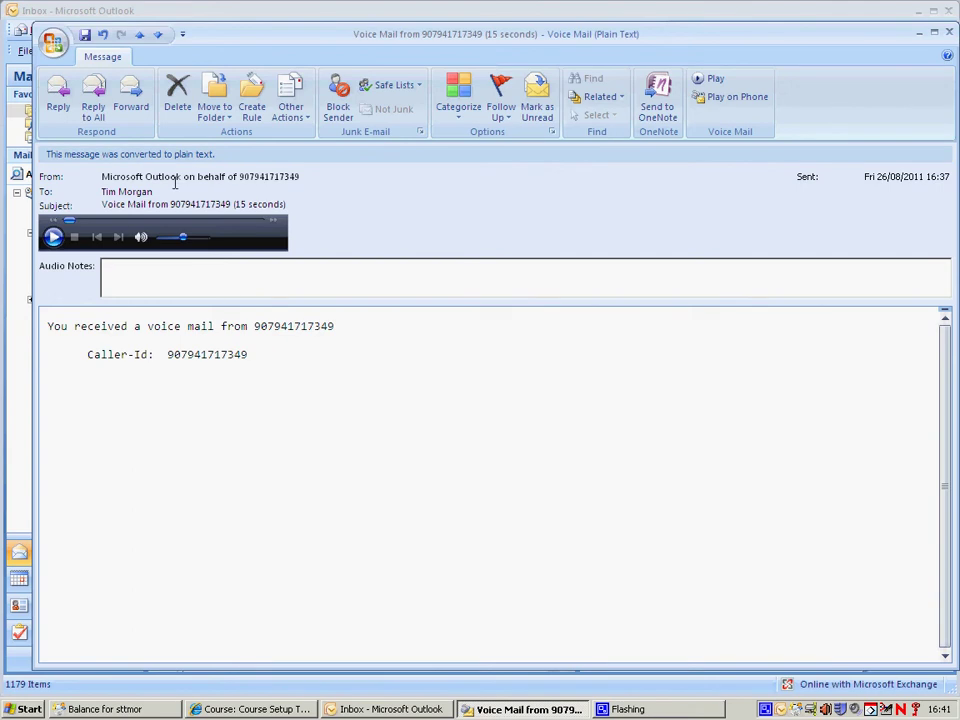
{"action": "left_click", "coordinate": [54, 45]}
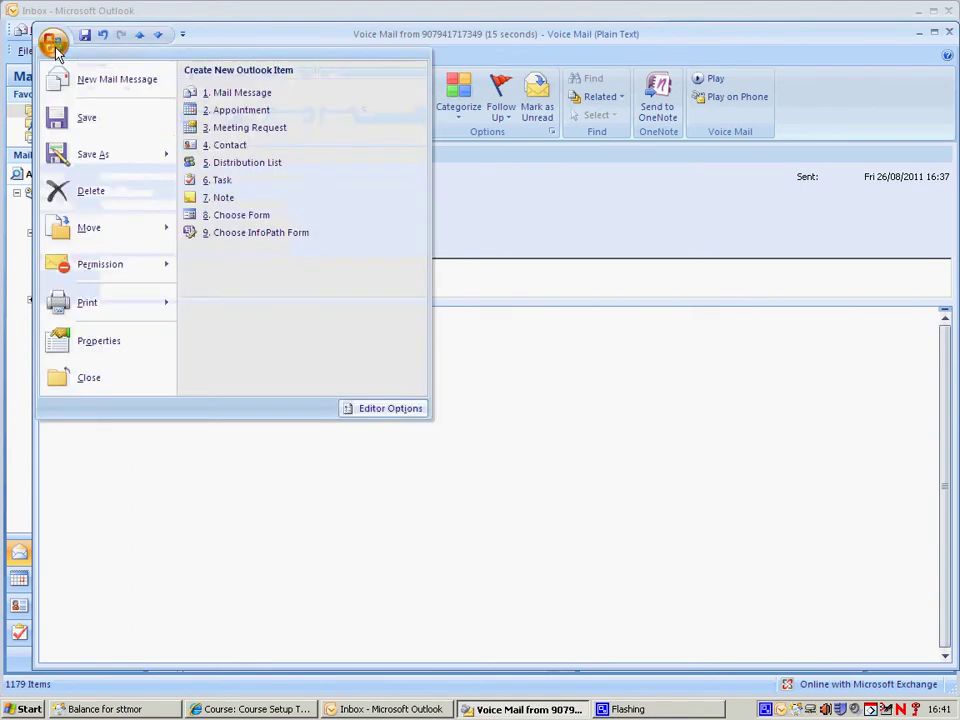
{"action": "mouse_move", "coordinate": [93, 154]}
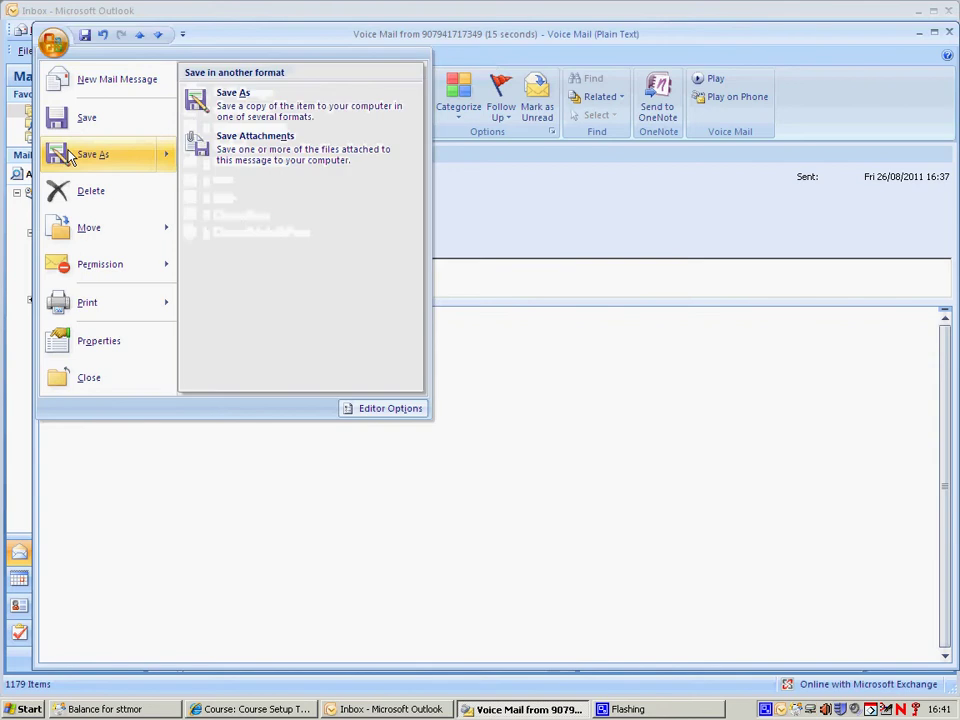
{"action": "left_click", "coordinate": [232, 150]}
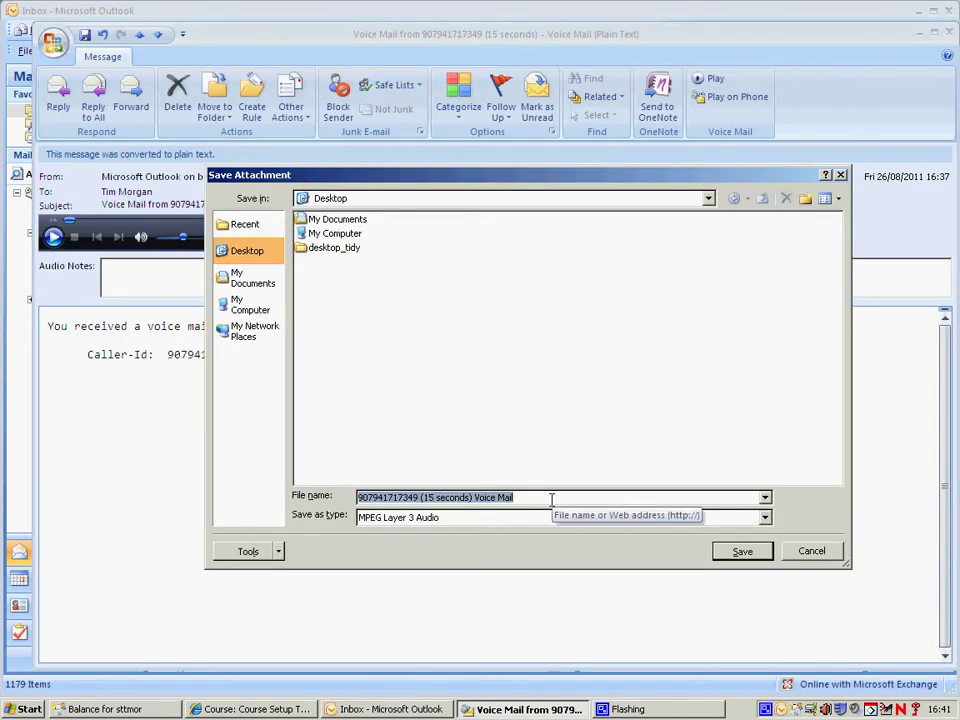
{"action": "type", "text": "Tim "}
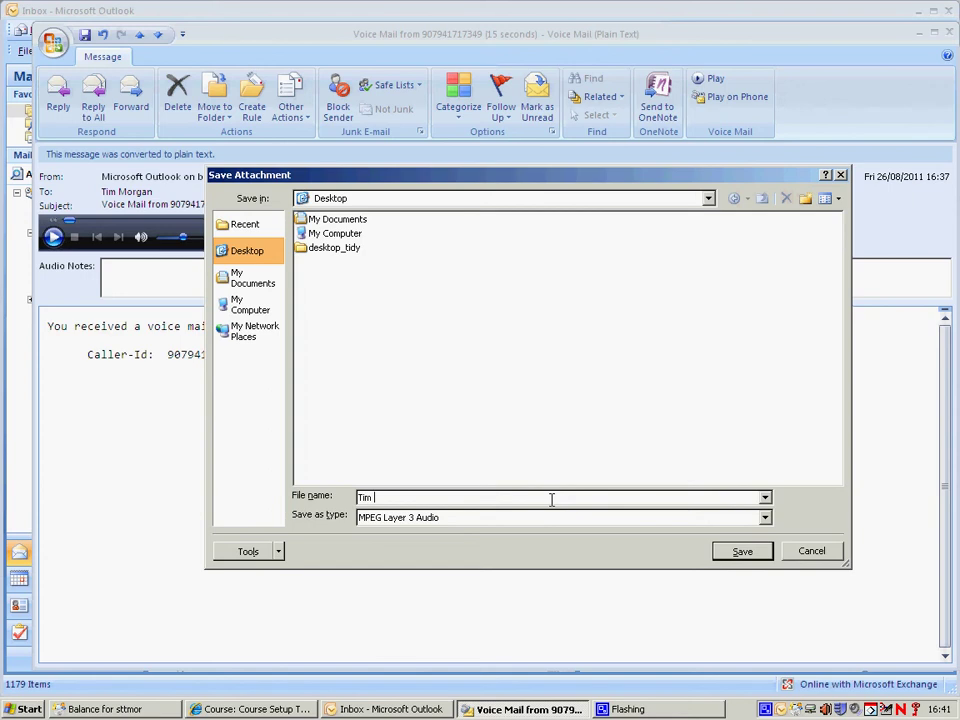
{"action": "type", "text": "audio file"}
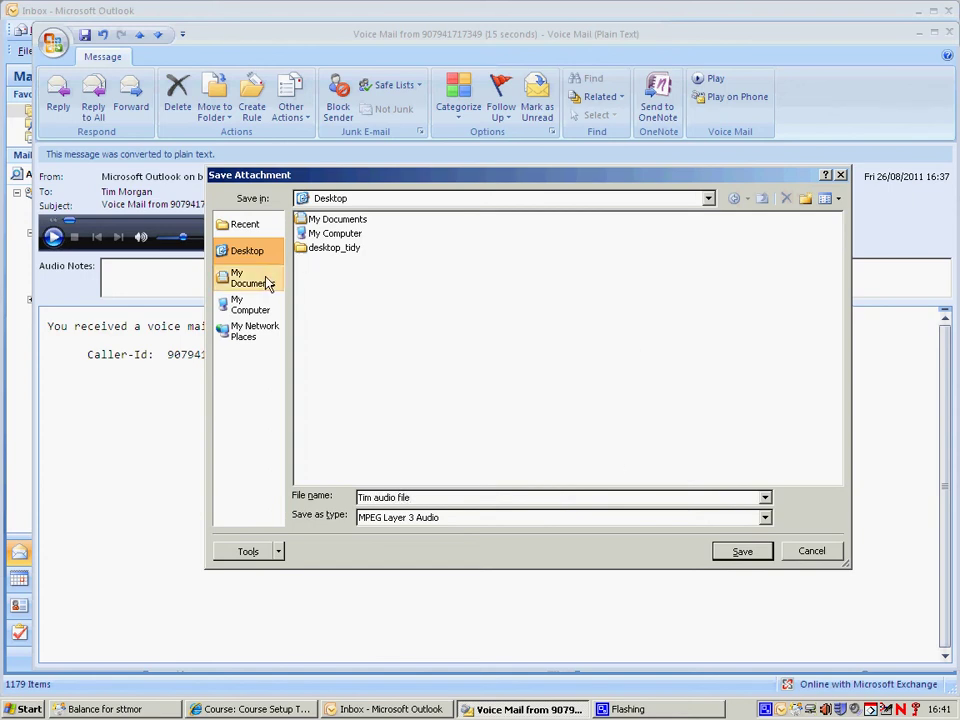
{"action": "left_click", "coordinate": [741, 552]}
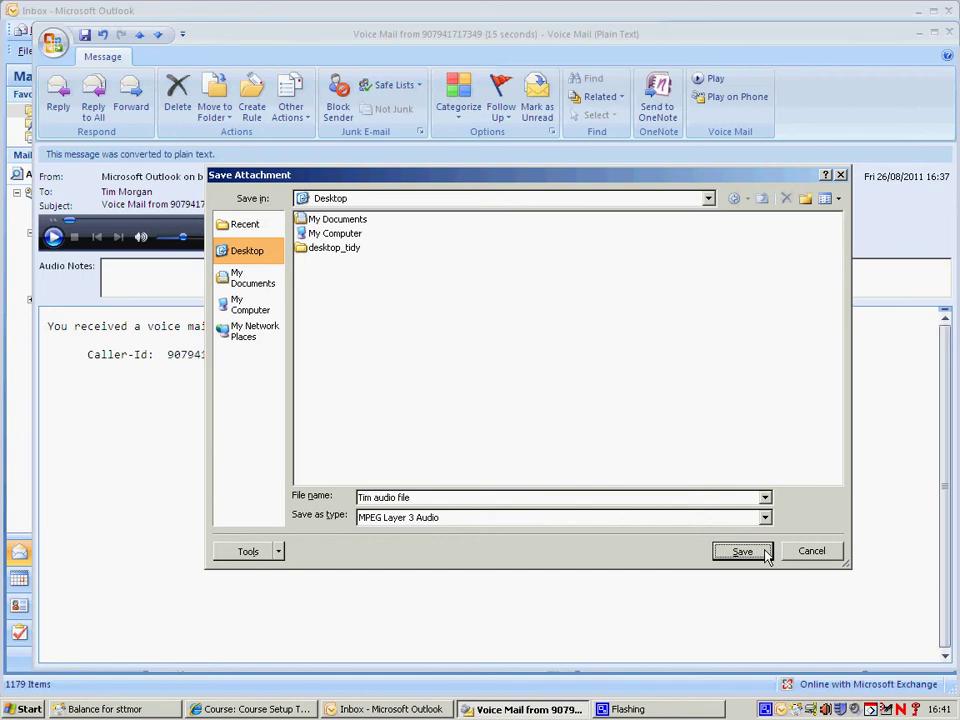
Step: Clear the open windows off the desktop and move the saved audio file's icon to an empty area
{"action": "left_click", "coordinate": [952, 35]}
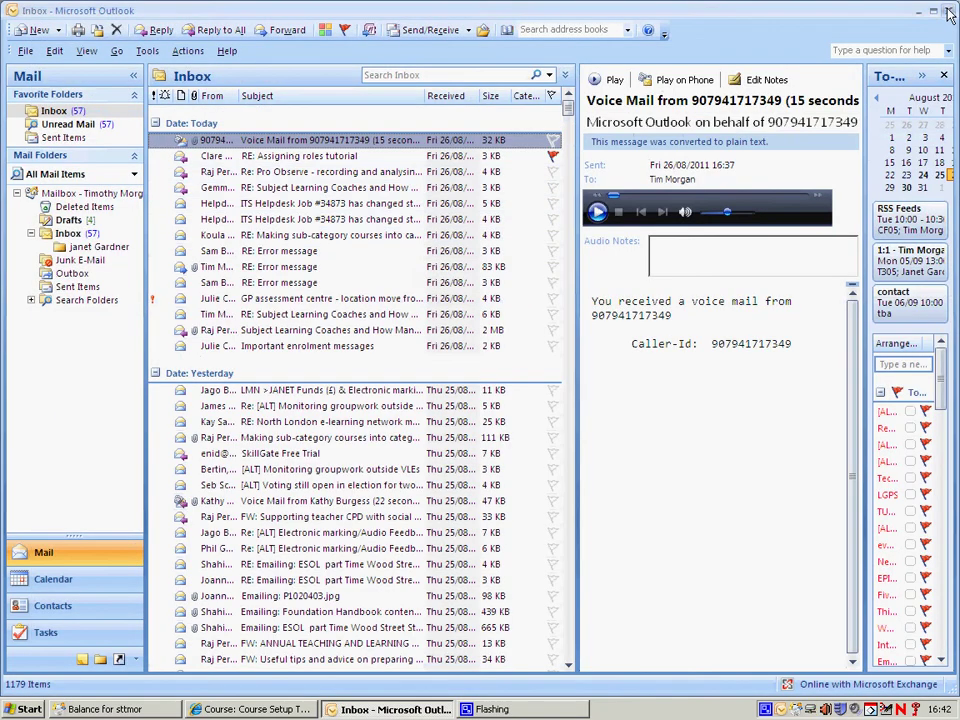
{"action": "left_click", "coordinate": [950, 10]}
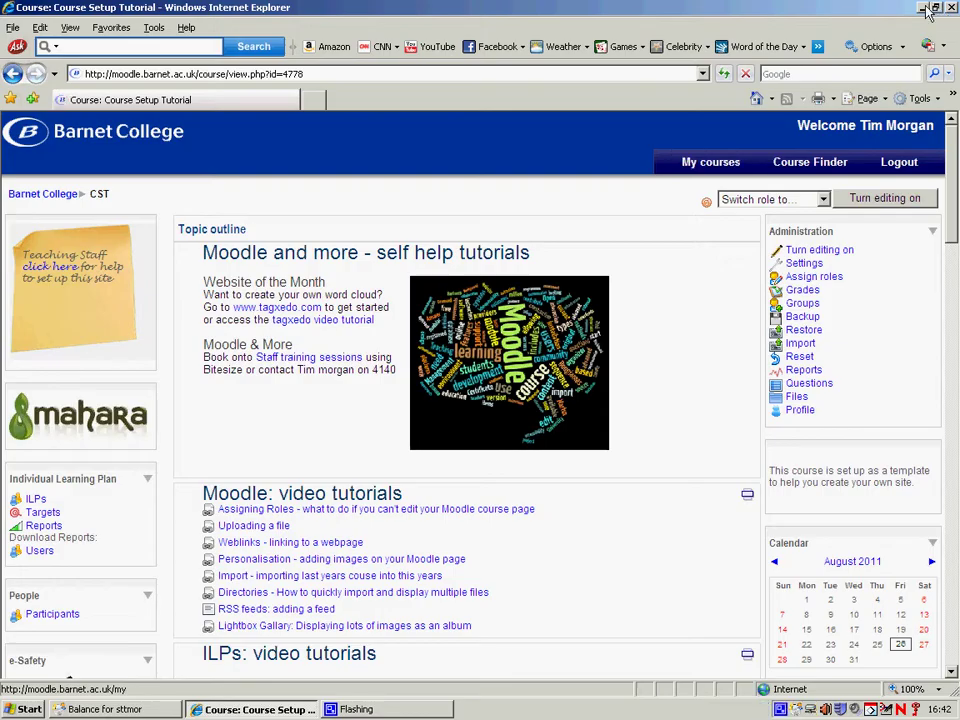
{"action": "left_click", "coordinate": [923, 8]}
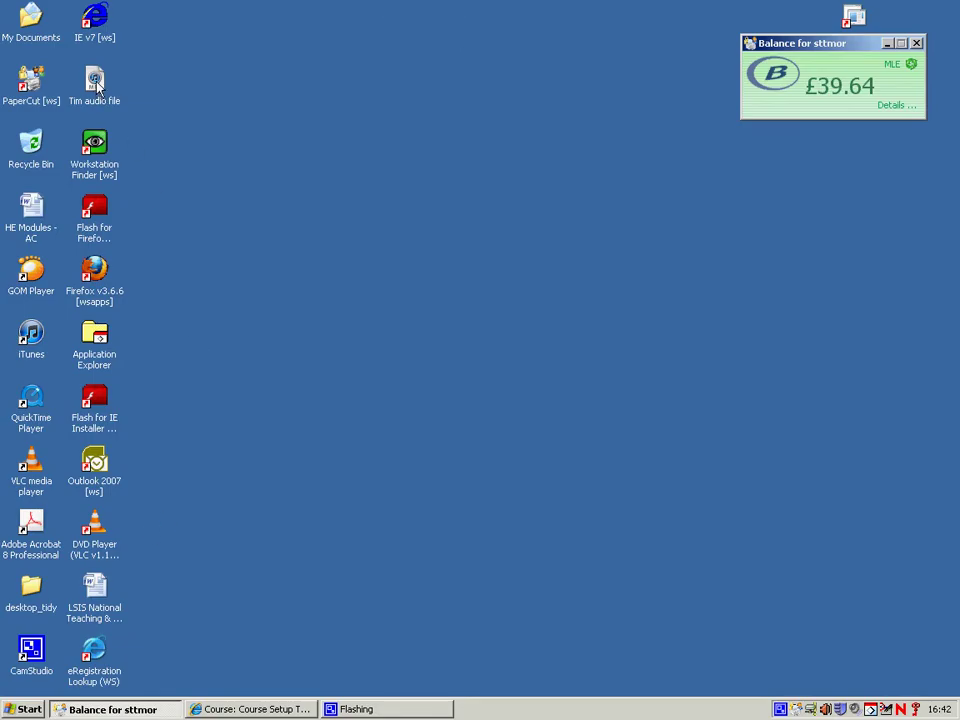
{"action": "left_click_drag", "start_coordinate": [97, 87], "coordinate": [289, 212]}
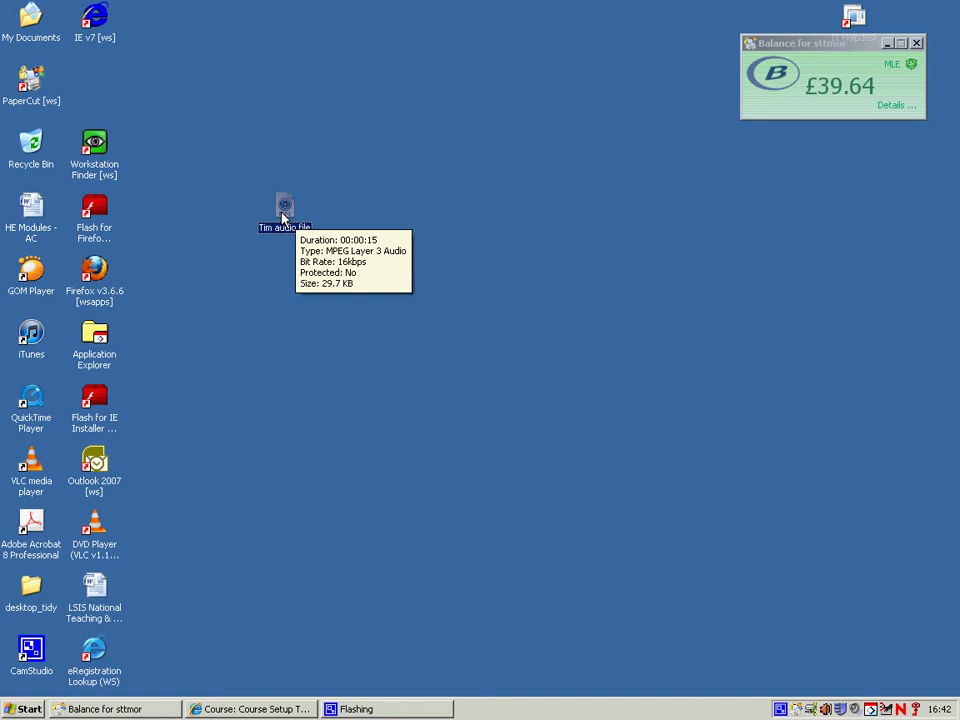
Step: Switch to the Moodle course in Internet Explorer and upload the saved audio file from the Desktop to the course files
{"action": "left_click", "coordinate": [266, 711]}
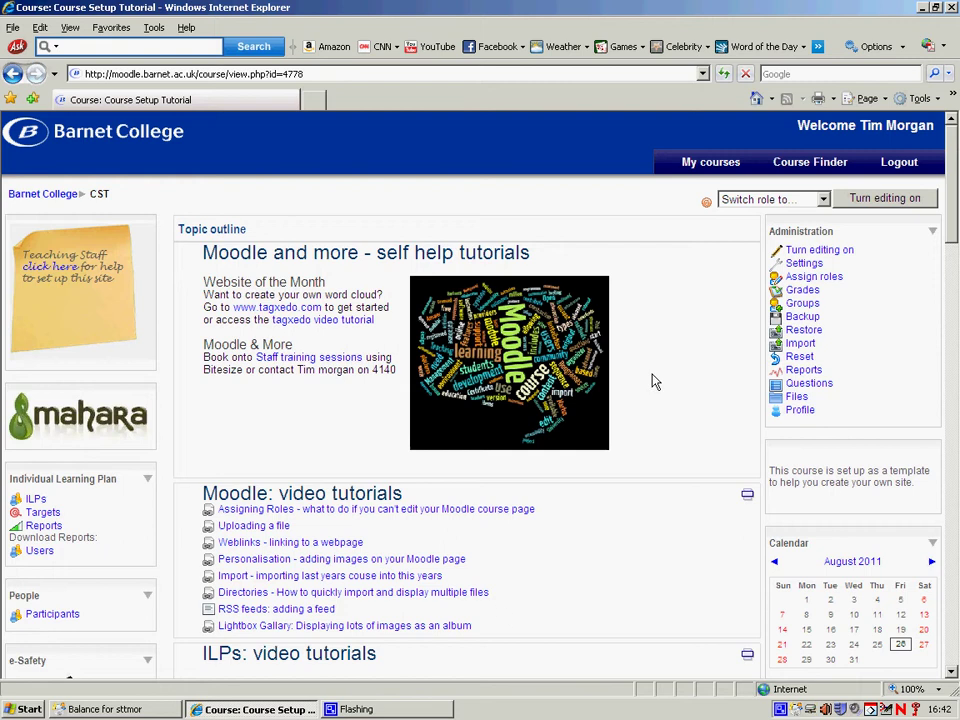
{"action": "left_click", "coordinate": [796, 398]}
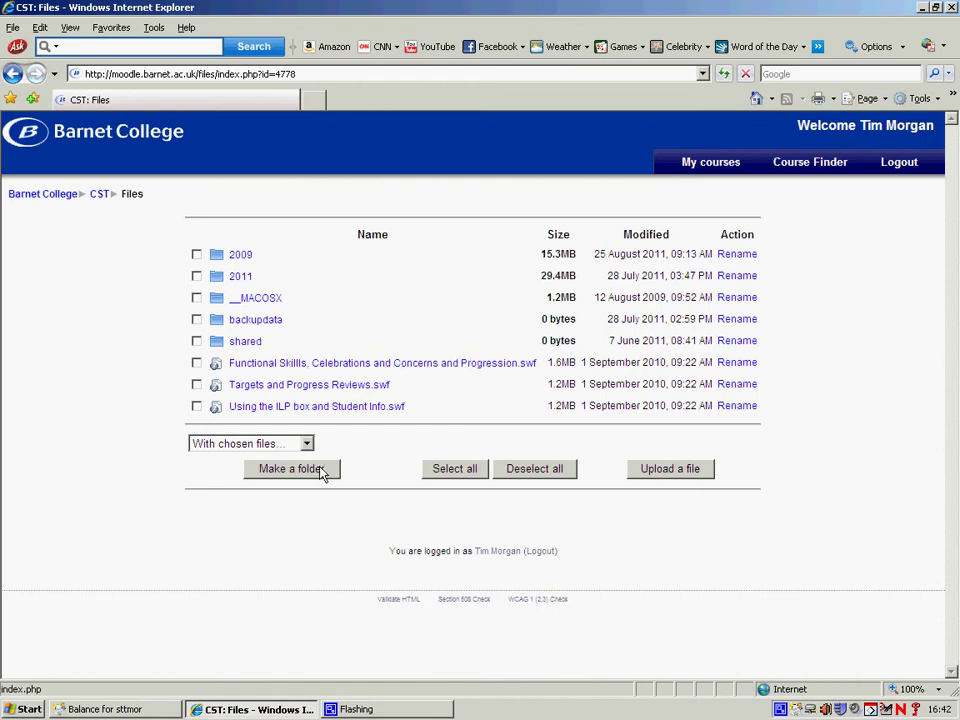
{"action": "left_click", "coordinate": [665, 472]}
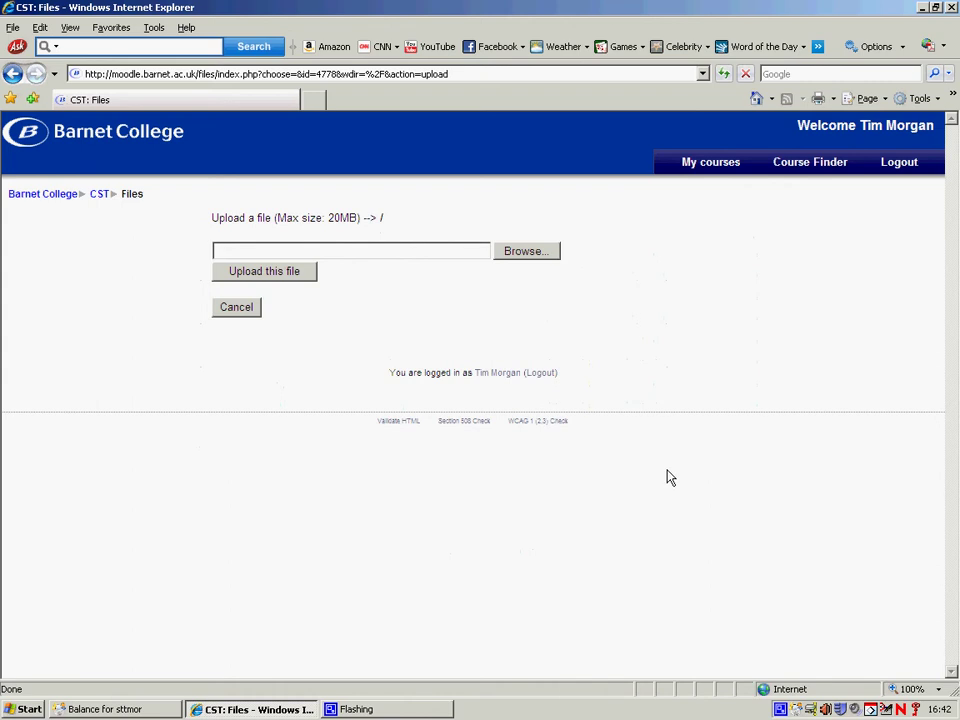
{"action": "left_click", "coordinate": [545, 254]}
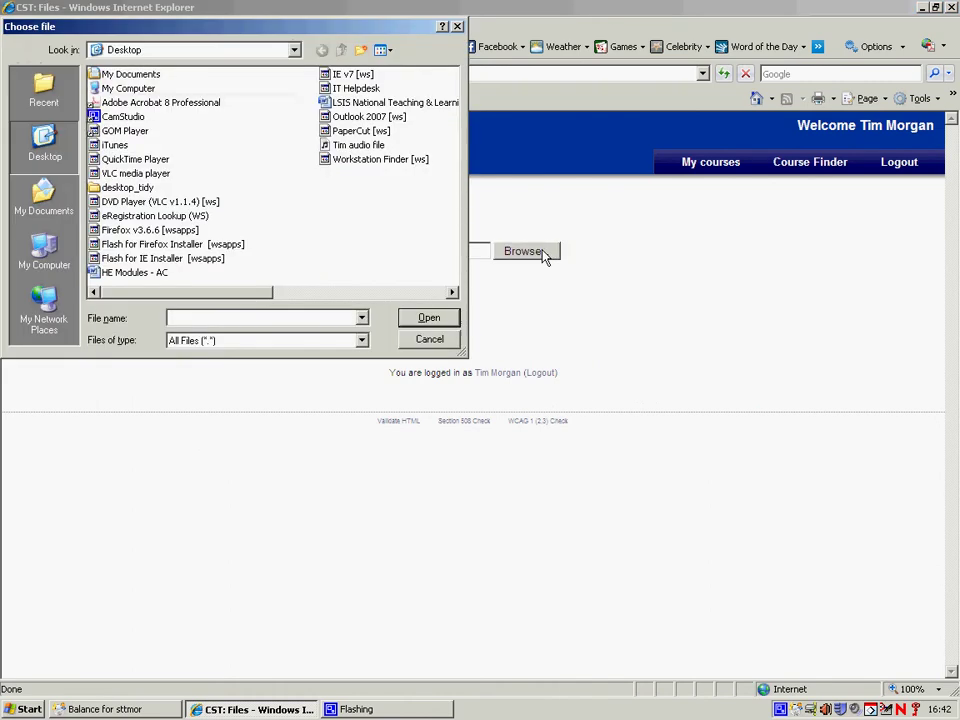
{"action": "left_click", "coordinate": [359, 146]}
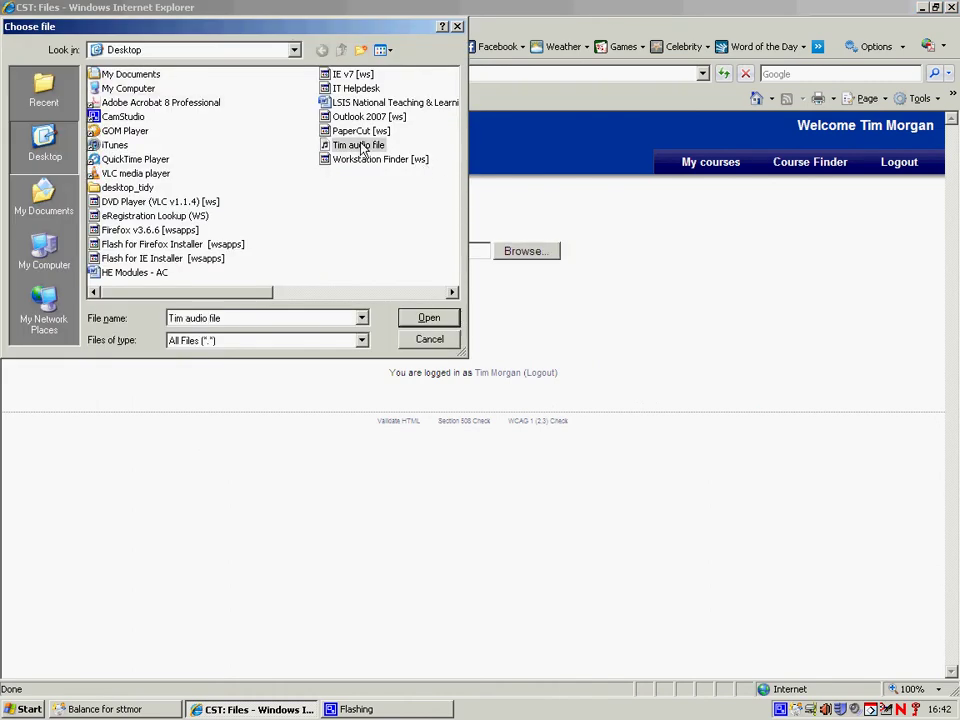
{"action": "left_click", "coordinate": [430, 319]}
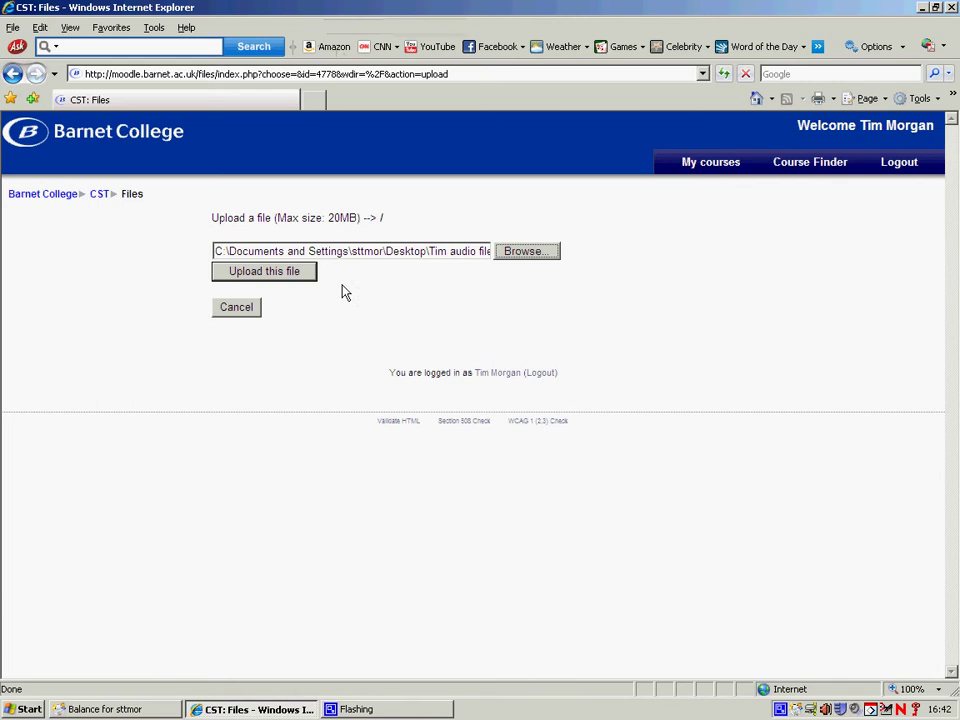
{"action": "left_click", "coordinate": [264, 272]}
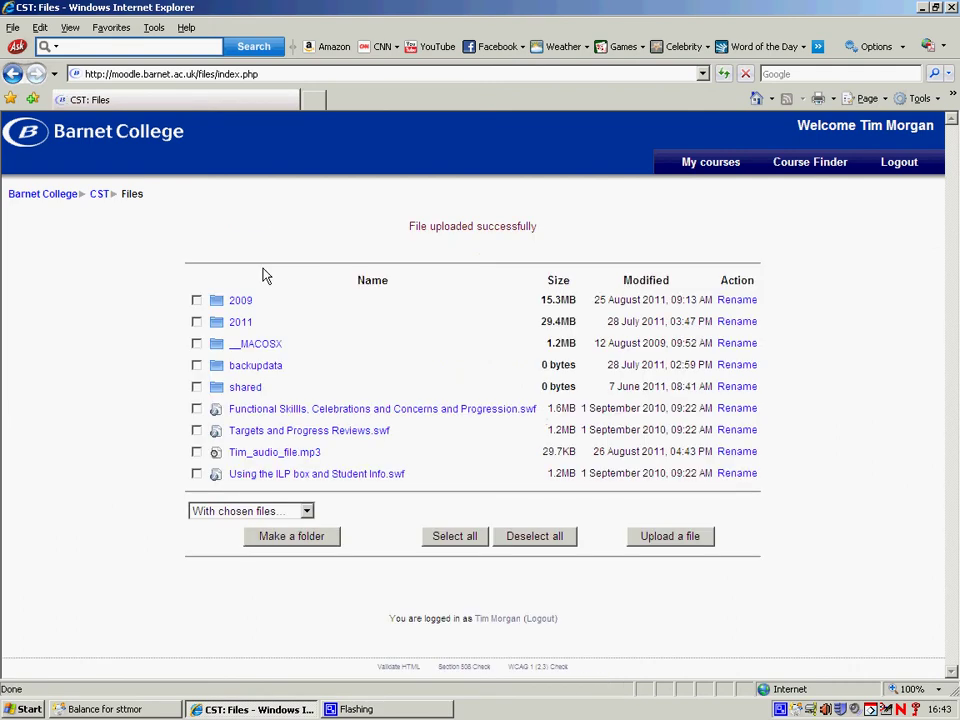
Step: Copy the link address of the uploaded MP3 file and return to the CST course page
{"action": "right_click", "coordinate": [311, 454]}
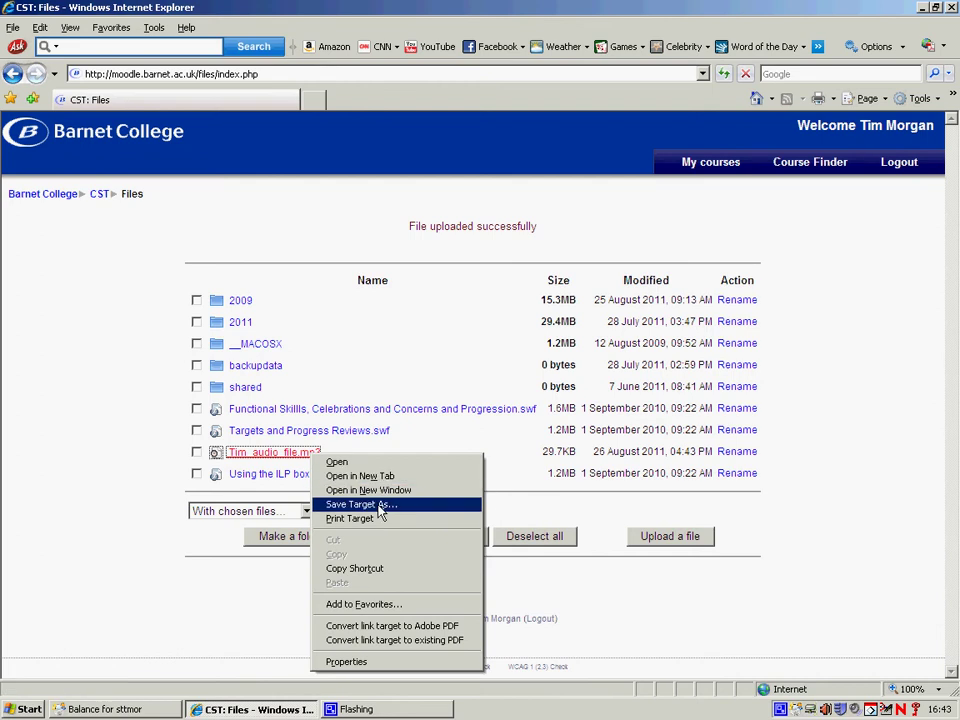
{"action": "left_click", "coordinate": [381, 569]}
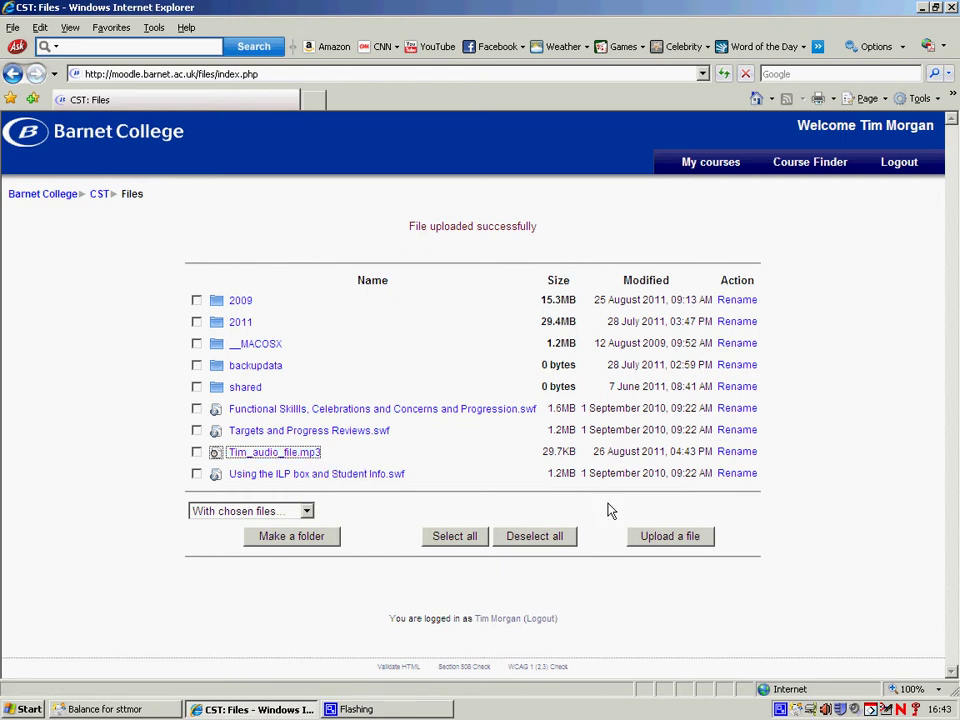
{"action": "left_click", "coordinate": [102, 195]}
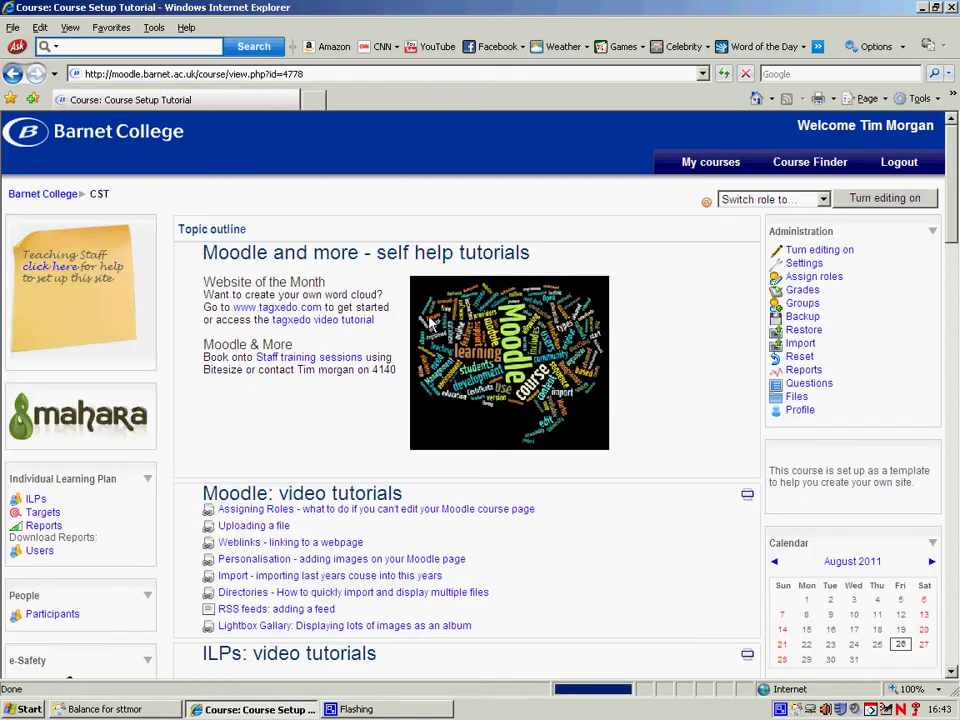
Step: Turn course editing on and add a "Link to a file or web site" resource named "Audio test" to the first section
{"action": "left_click", "coordinate": [880, 199]}
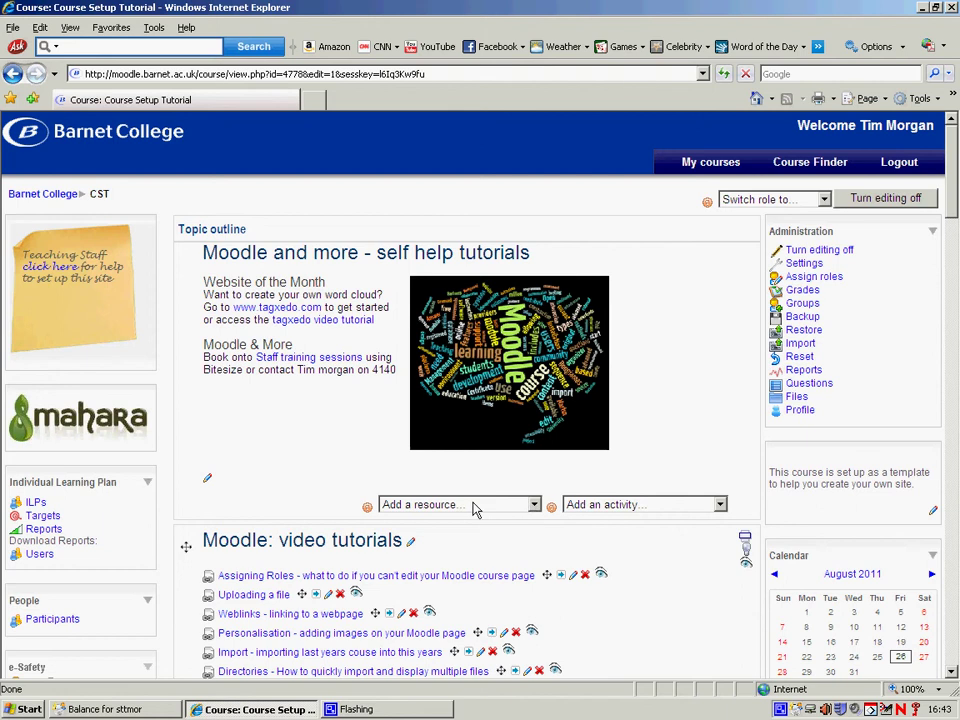
{"action": "left_click", "coordinate": [535, 505]}
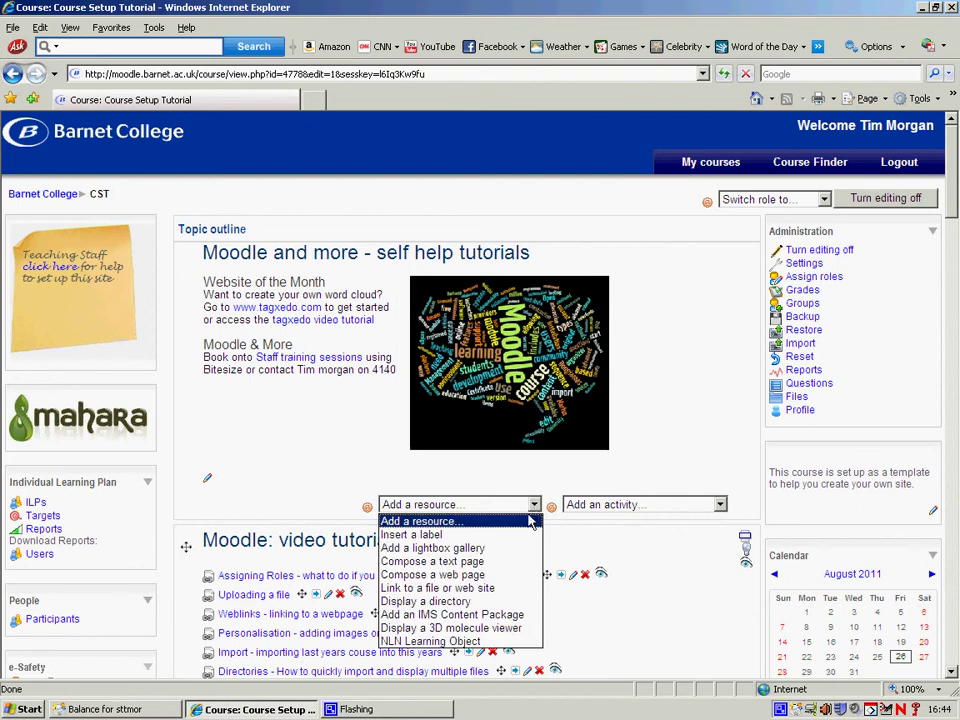
{"action": "left_click", "coordinate": [515, 594]}
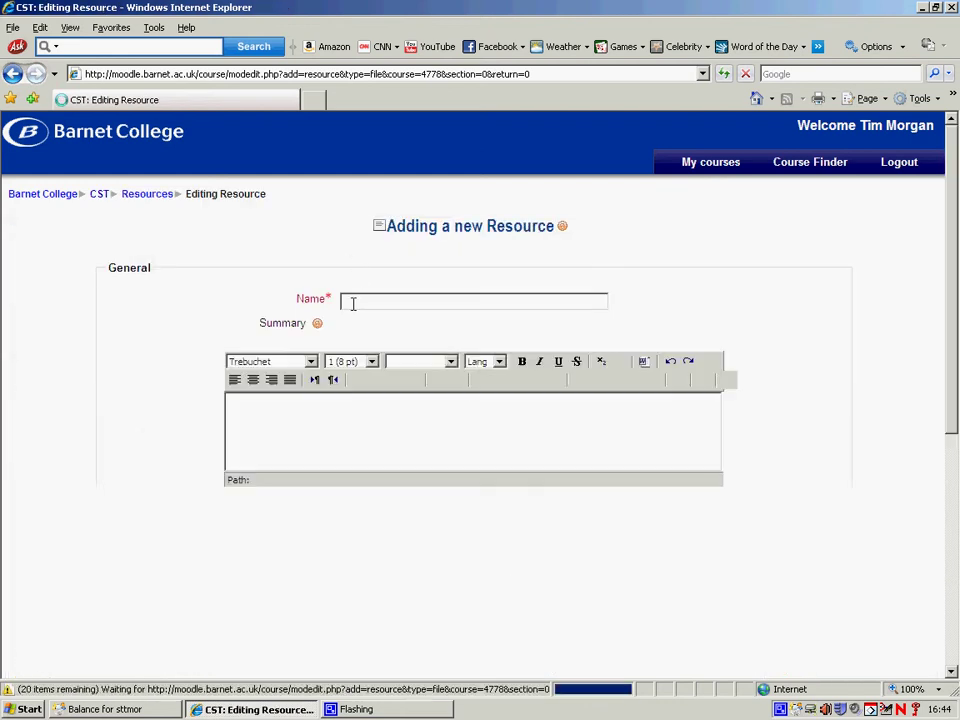
{"action": "left_click", "coordinate": [354, 301]}
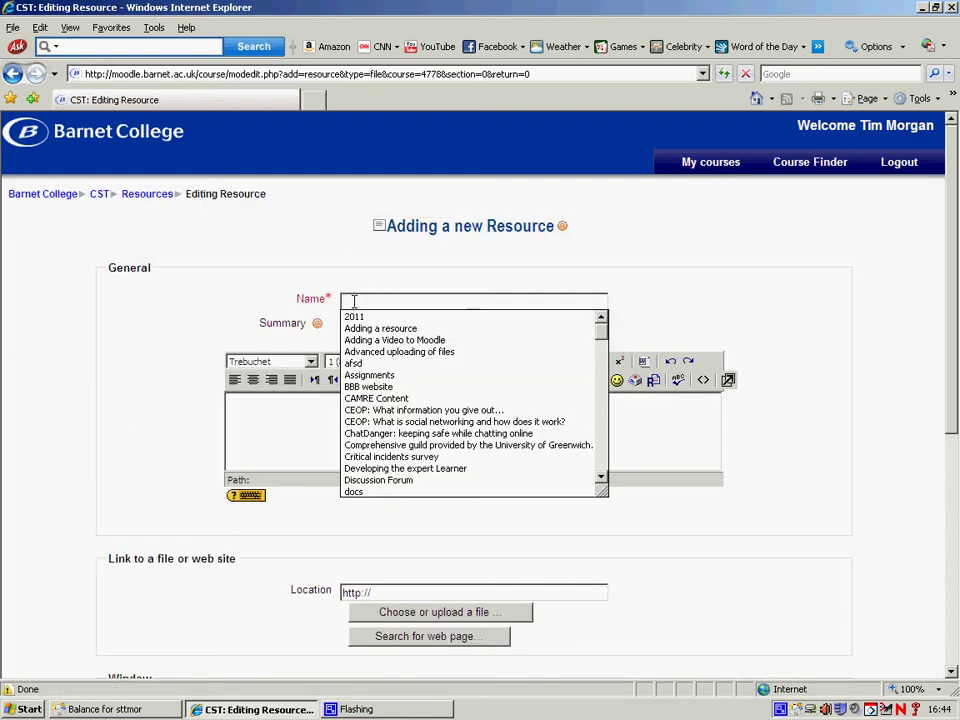
{"action": "type", "text": "Au"}
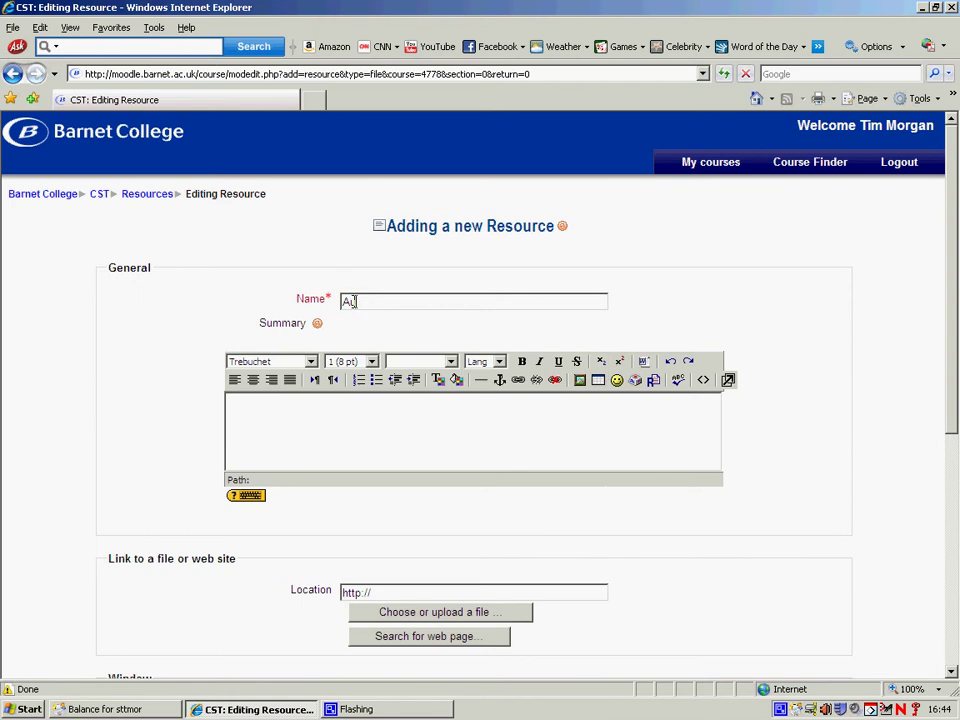
{"action": "type", "text": "dio test"}
Step: Replace the resource's default location with the copied link to the uploaded MP3 file
{"action": "left_click", "coordinate": [343, 591]}
{"action": "double_click", "coordinate": [350, 594]}
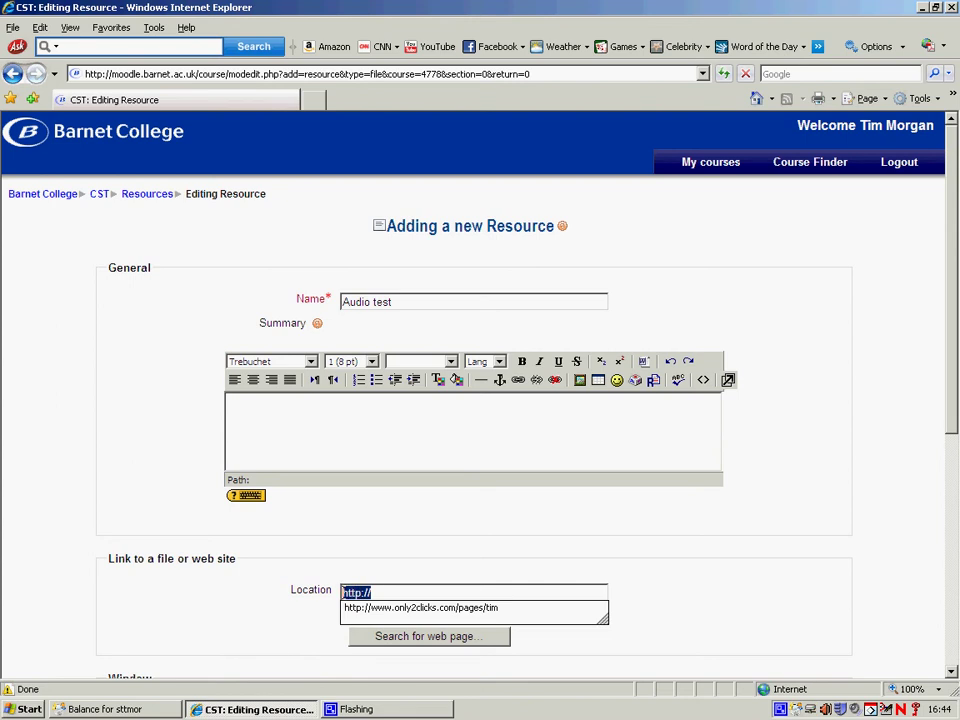
{"action": "right_click", "coordinate": [354, 597]}
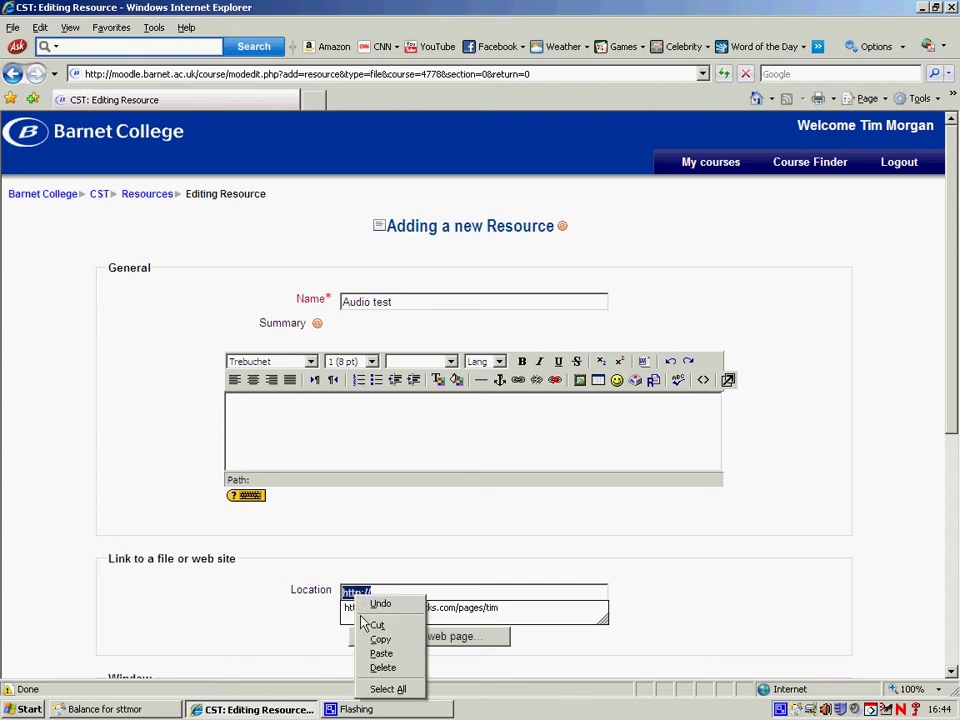
{"action": "left_click", "coordinate": [382, 655]}
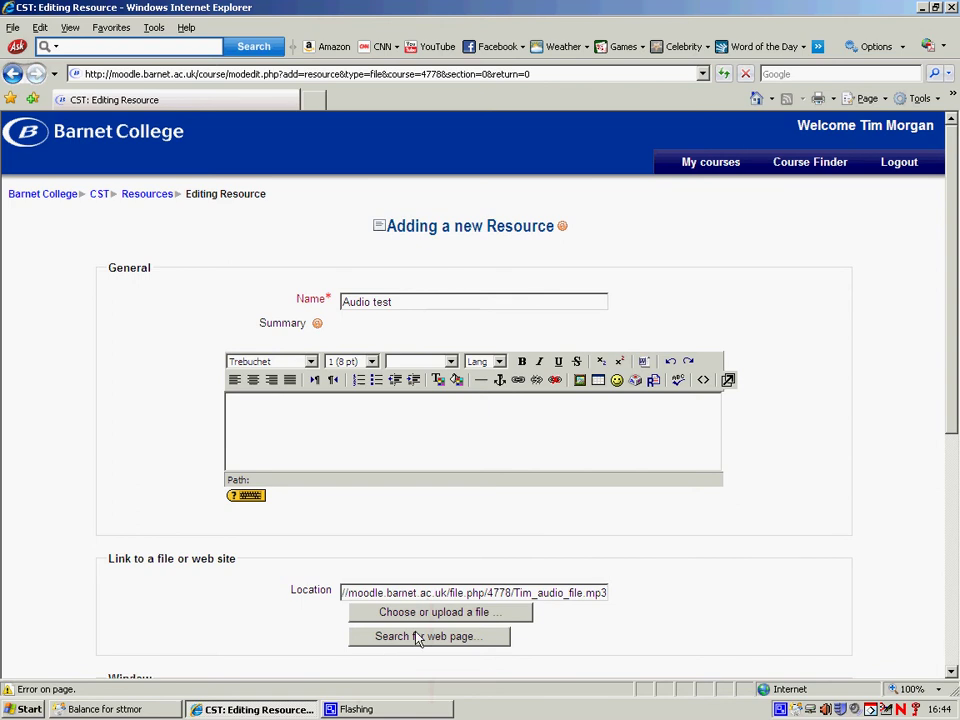
{"action": "left_click_drag", "start_coordinate": [433, 592], "coordinate": [321, 589]}
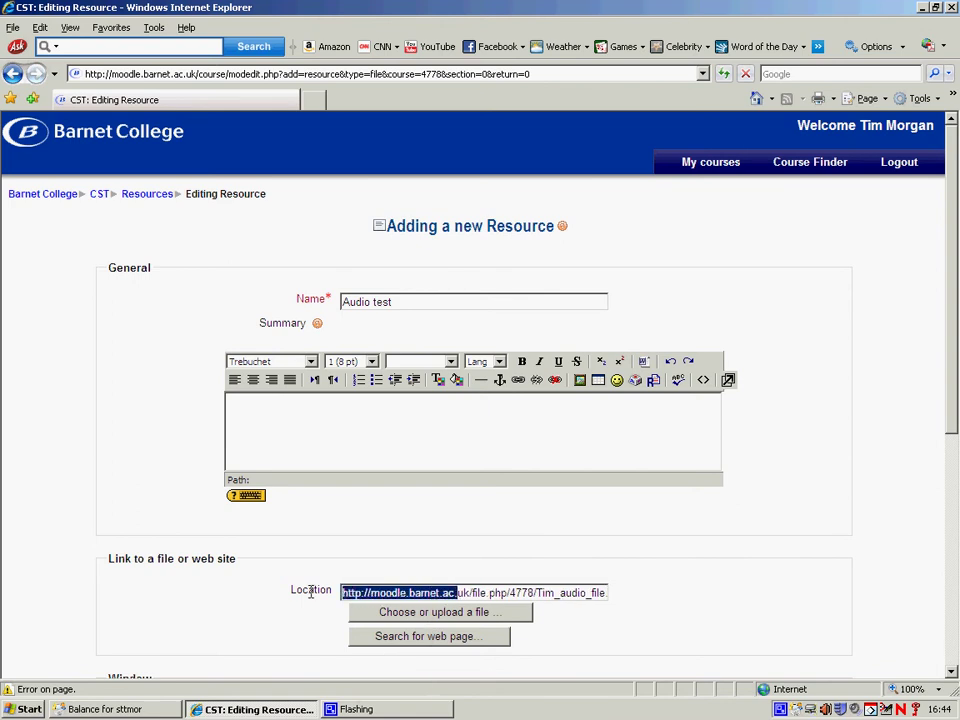
Step: Make the new resource visible and save it, returning to the course
{"action": "scroll", "coordinate": [508, 551], "scroll_direction": "down", "scroll_amount": 1}
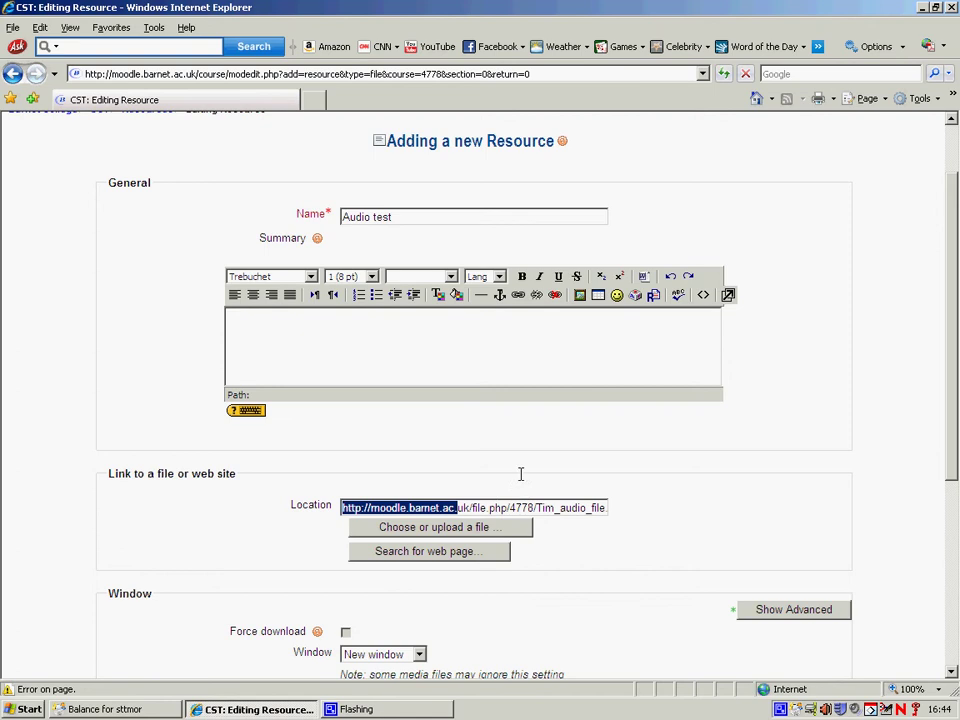
{"action": "scroll", "coordinate": [521, 475], "scroll_direction": "down", "scroll_amount": 1}
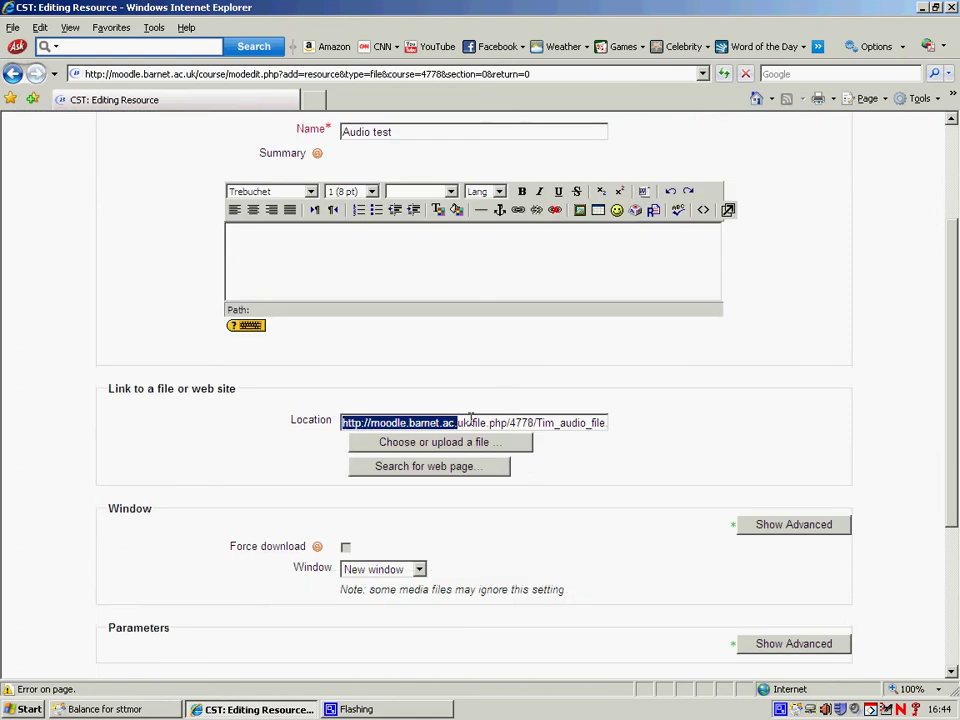
{"action": "scroll", "coordinate": [439, 534], "scroll_direction": "down", "scroll_amount": 2}
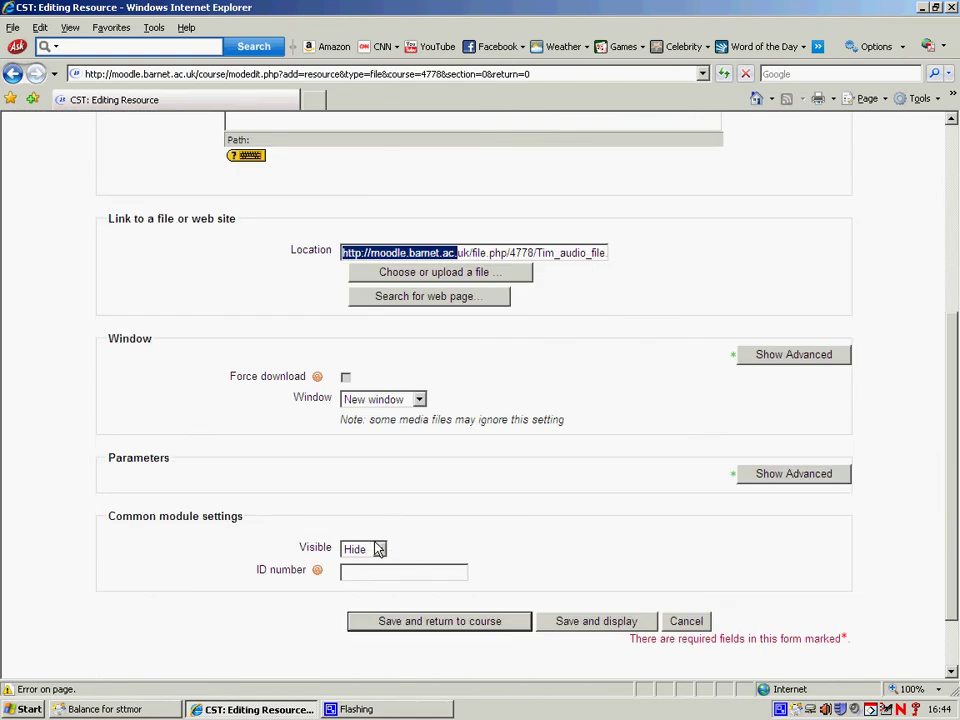
{"action": "left_click", "coordinate": [381, 551]}
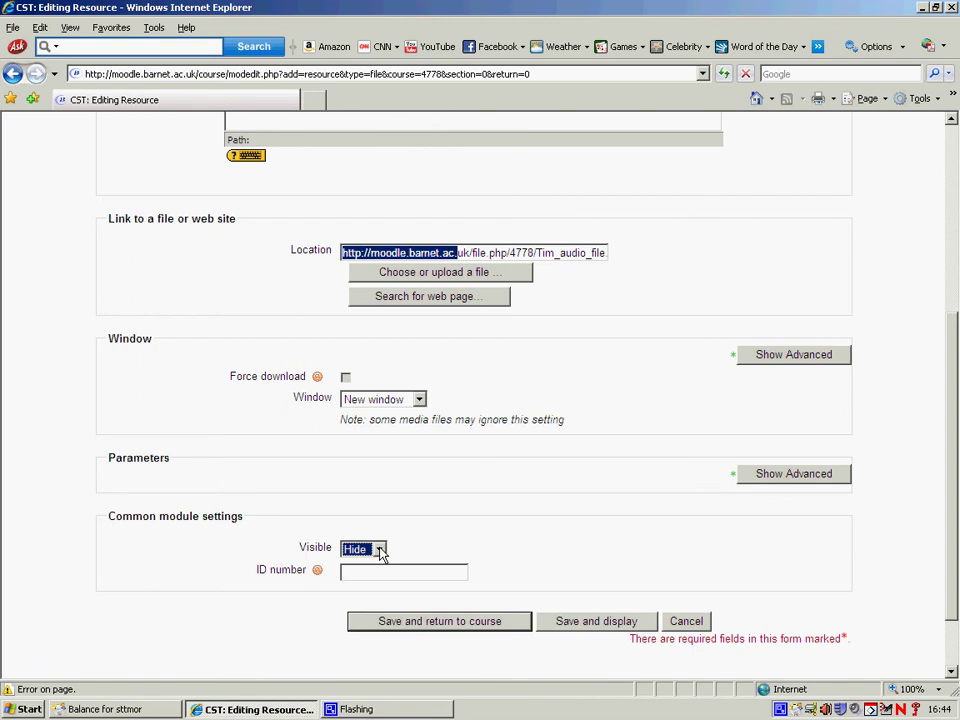
{"action": "left_click", "coordinate": [381, 551]}
{"action": "left_click", "coordinate": [370, 566]}
{"action": "left_click", "coordinate": [461, 623]}
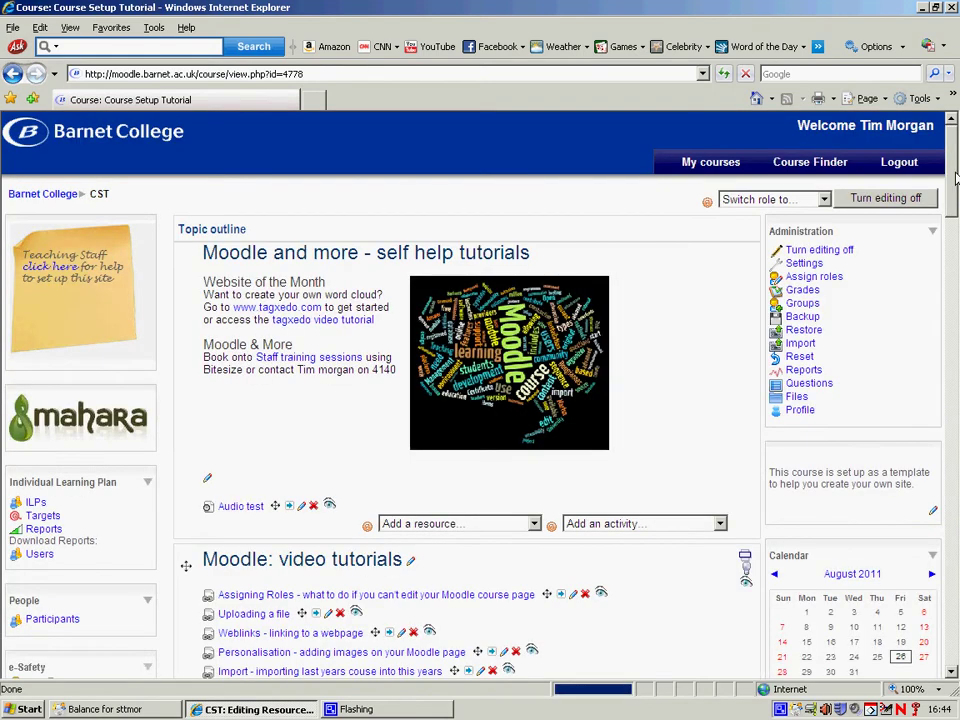
Step: Open the "Audio test" resource, test playback of the audio file, and close it to return to the course page
{"action": "left_click", "coordinate": [257, 507]}
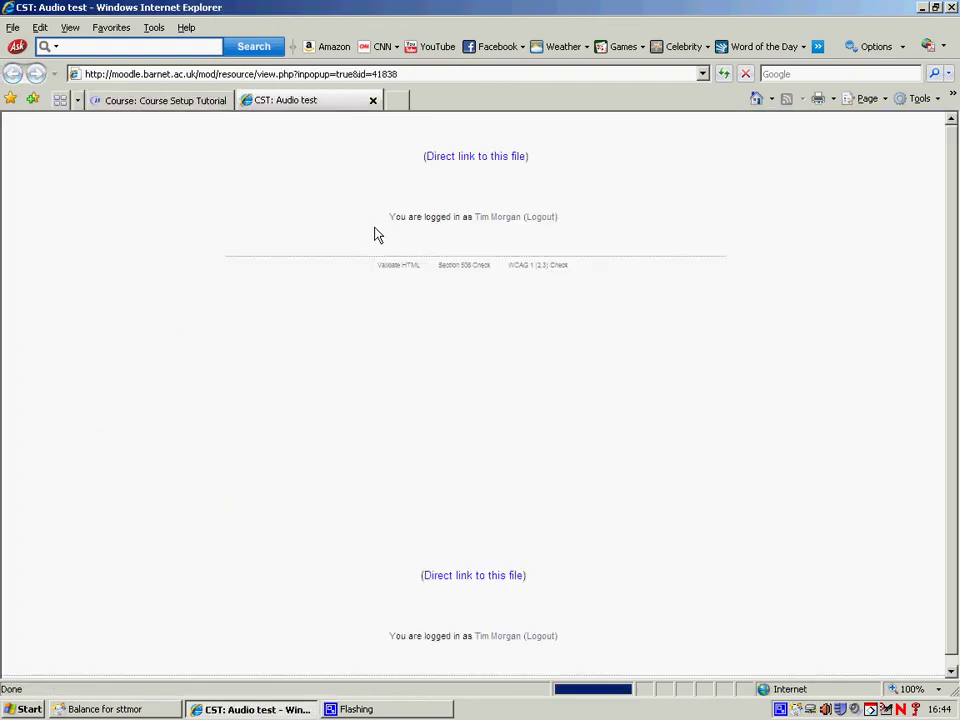
{"action": "left_click", "coordinate": [244, 343]}
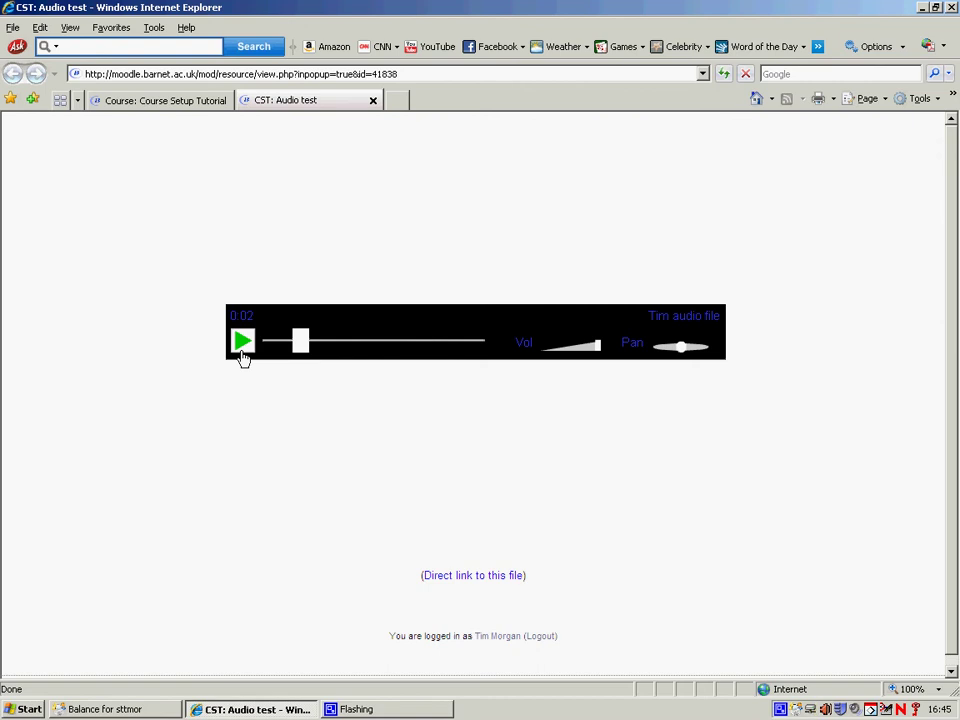
{"action": "left_click", "coordinate": [373, 102]}
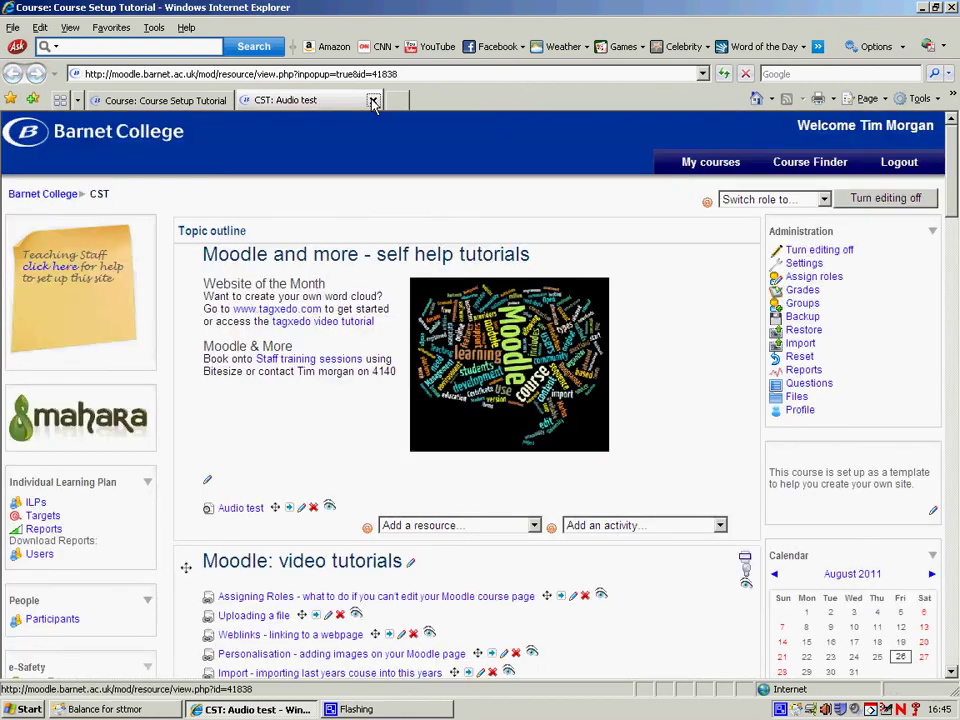
Step: Add a "Compose a web page" resource named "Audio file and image" to the first section, with the MP3 link and a new line as full text
{"action": "left_click", "coordinate": [530, 531]}
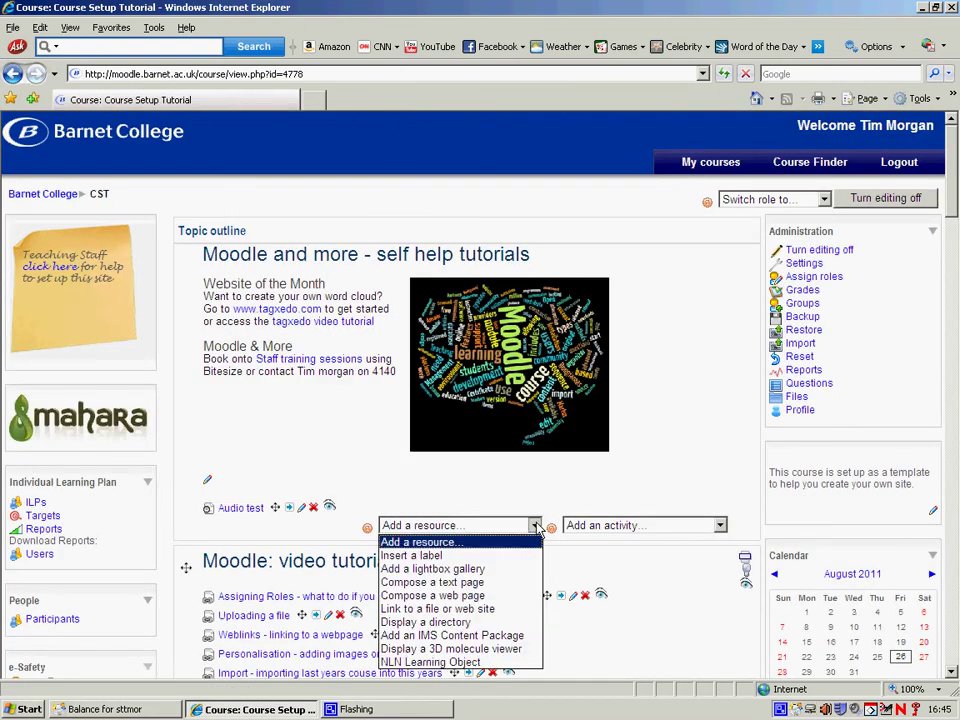
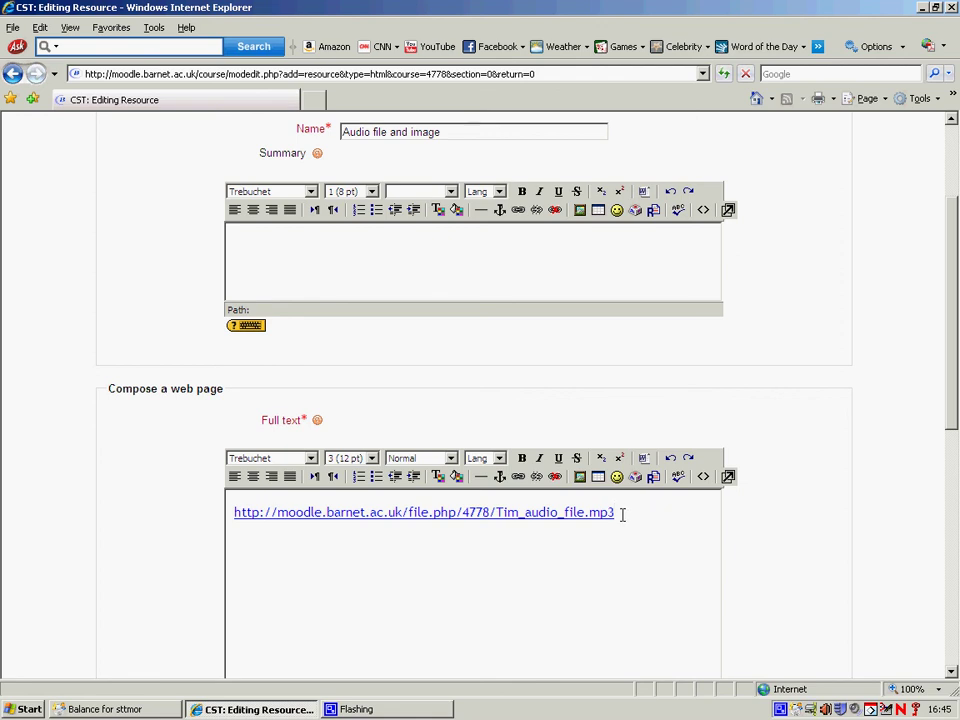
{"action": "key", "text": "Return"}
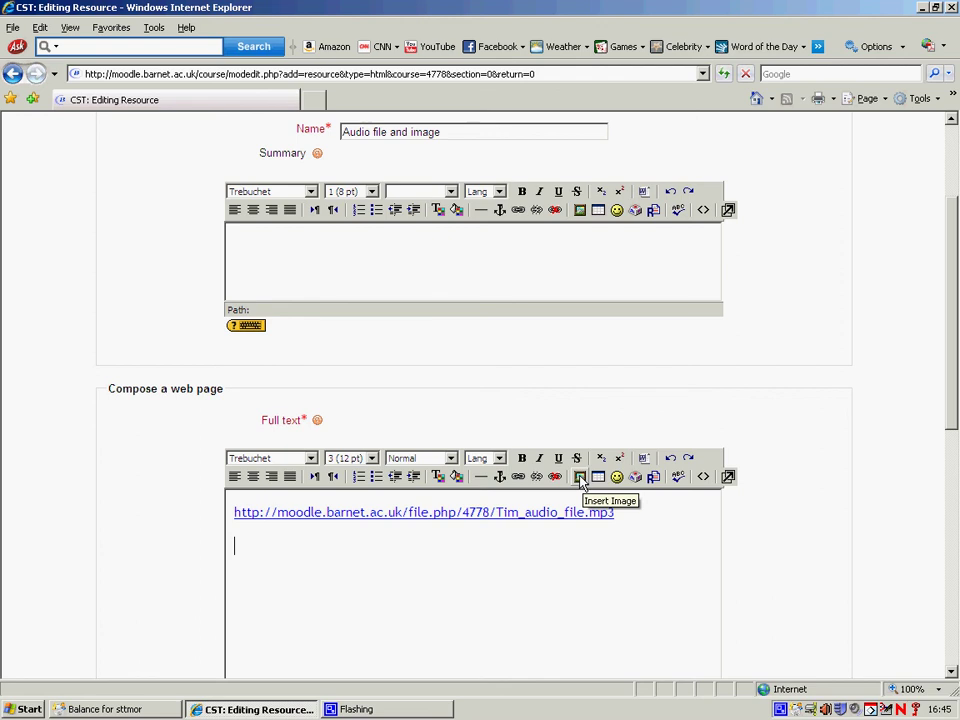
Step: Insert wallwisher.jpg from the images folder inside 2011 below the MP3 link, with the alternate text "Wallwisher image"
{"action": "left_click", "coordinate": [580, 477]}
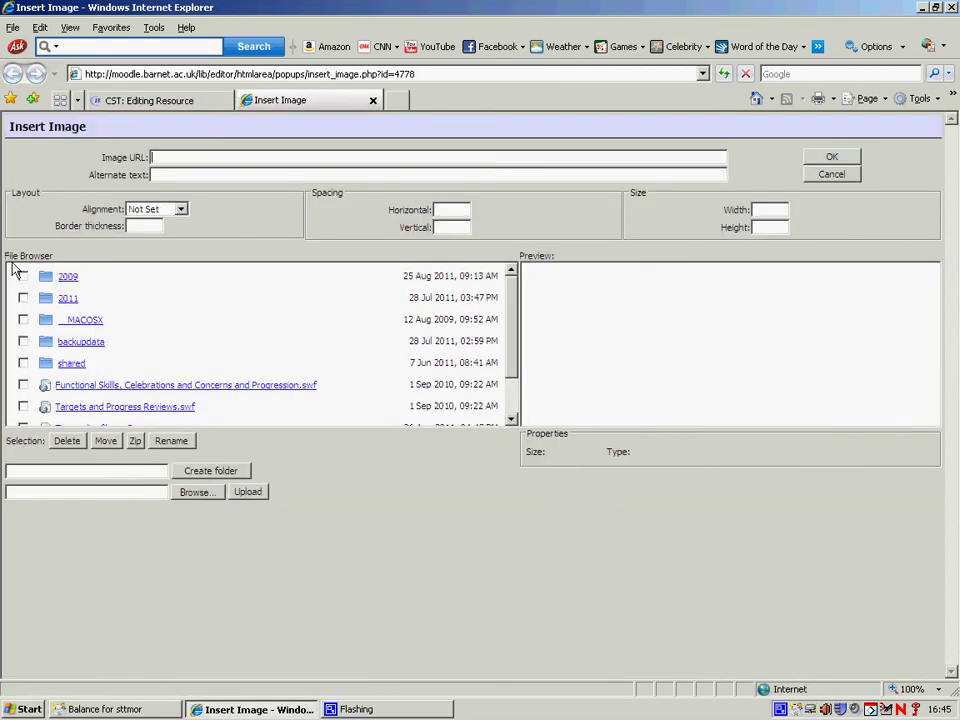
{"action": "left_click", "coordinate": [67, 298]}
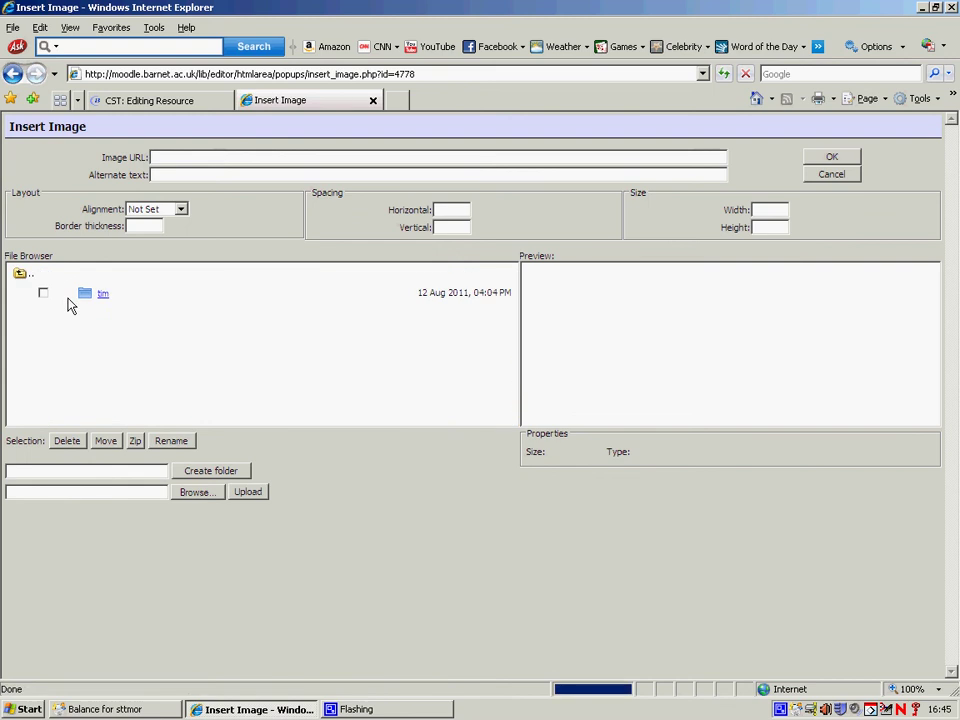
{"action": "left_click", "coordinate": [104, 297]}
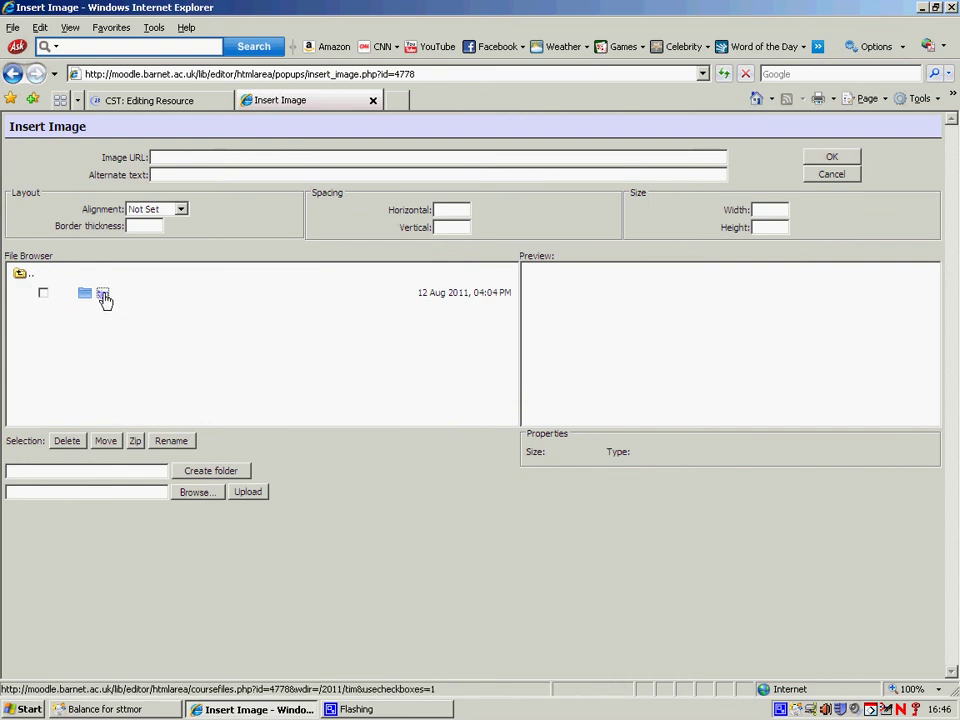
{"action": "left_click", "coordinate": [88, 338]}
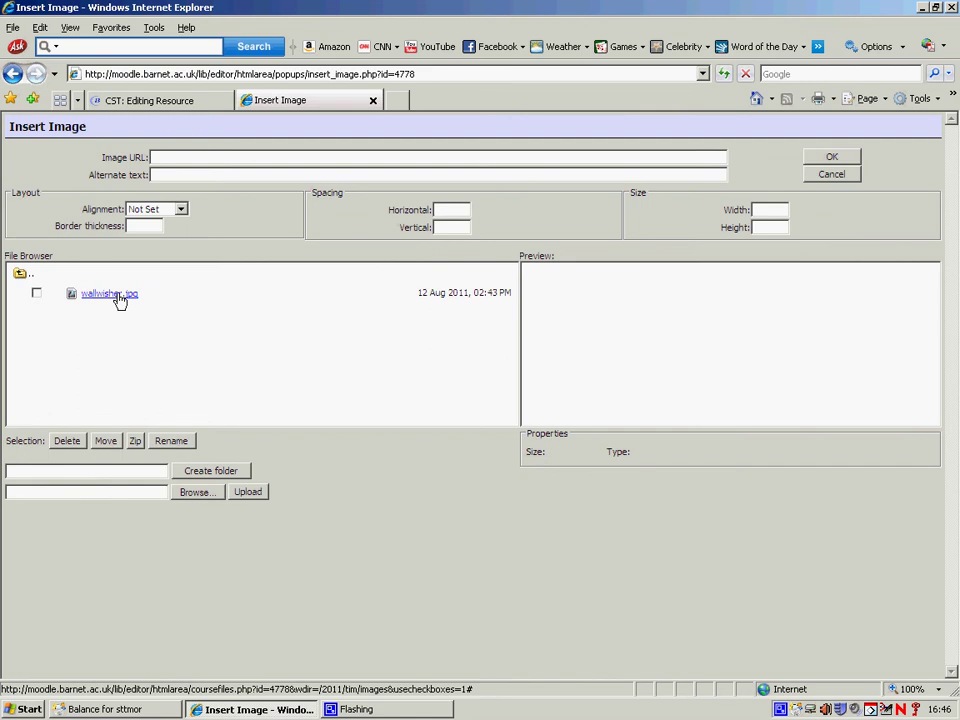
{"action": "left_click", "coordinate": [112, 294]}
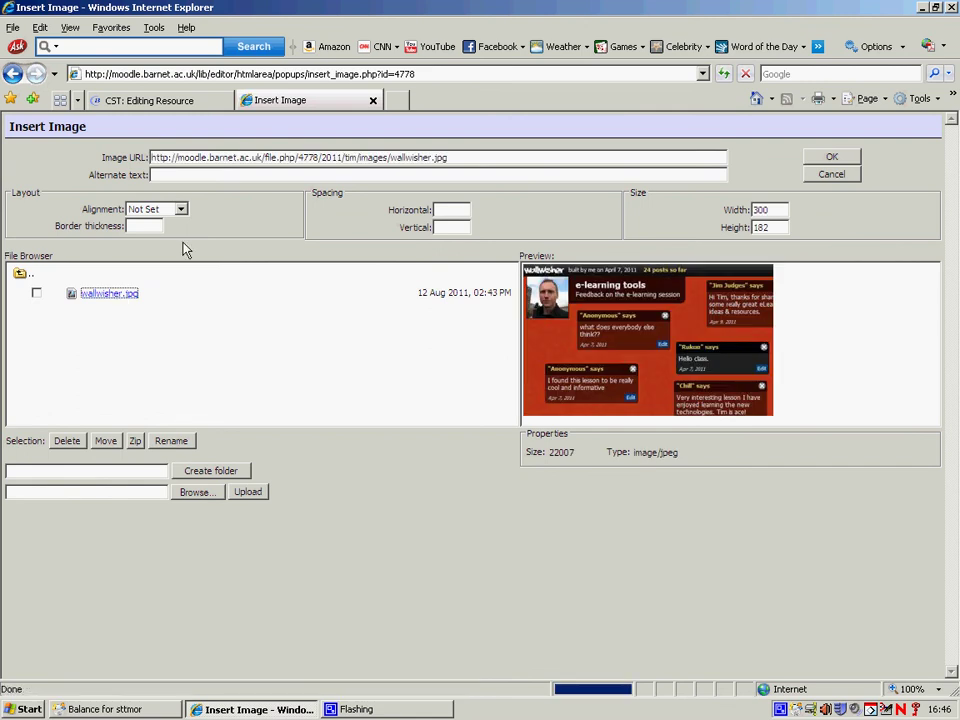
{"action": "left_click", "coordinate": [167, 175]}
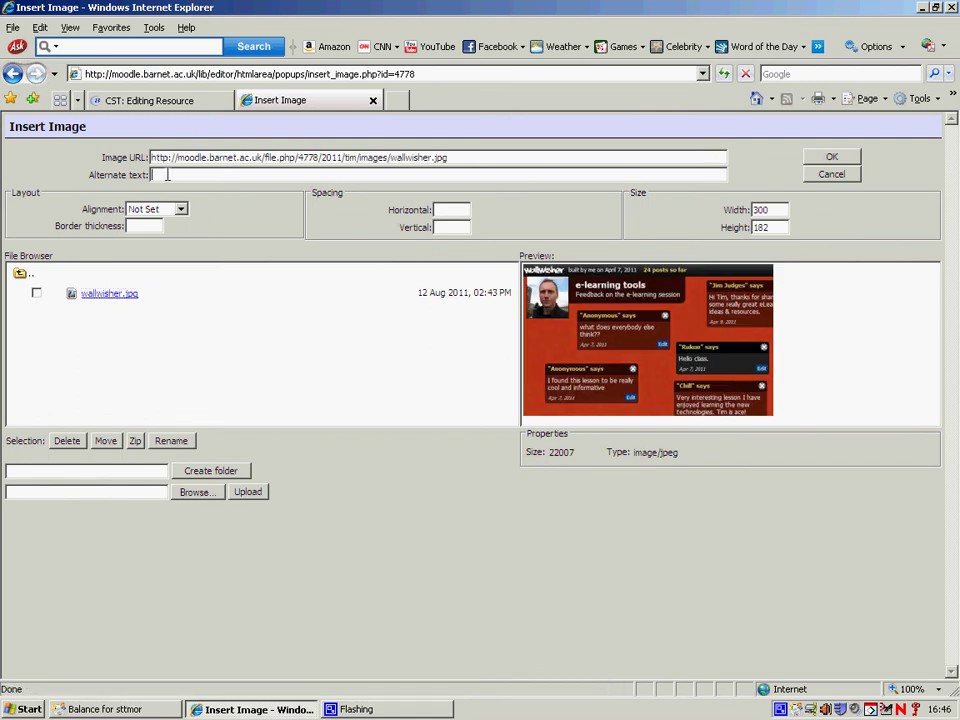
{"action": "type", "text": "Wallwisher image"}
{"action": "left_click_drag", "start_coordinate": [236, 176], "coordinate": [123, 175]}
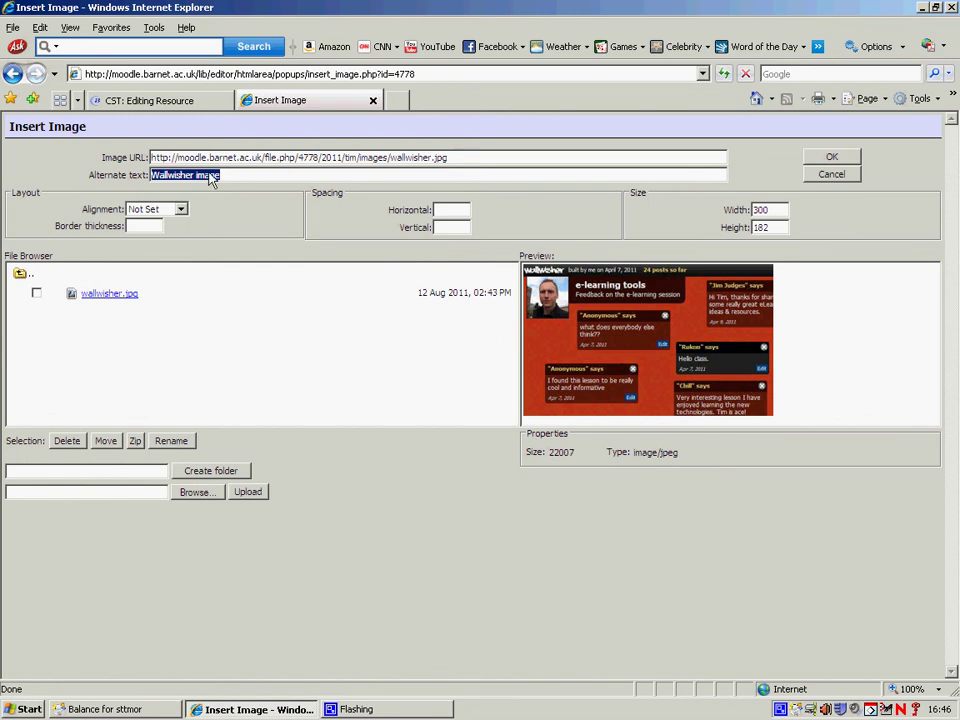
{"action": "left_click", "coordinate": [847, 160]}
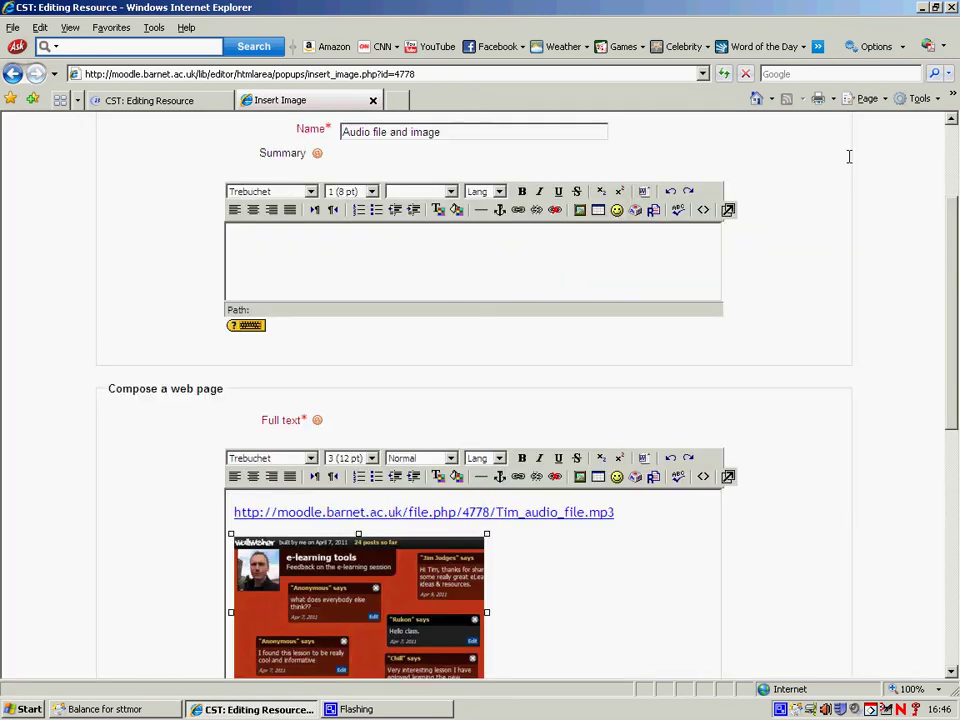
Step: Set the web page resource's visibility to Show and save it, returning to the course
{"action": "scroll", "coordinate": [640, 407], "scroll_direction": "down", "scroll_amount": 3}
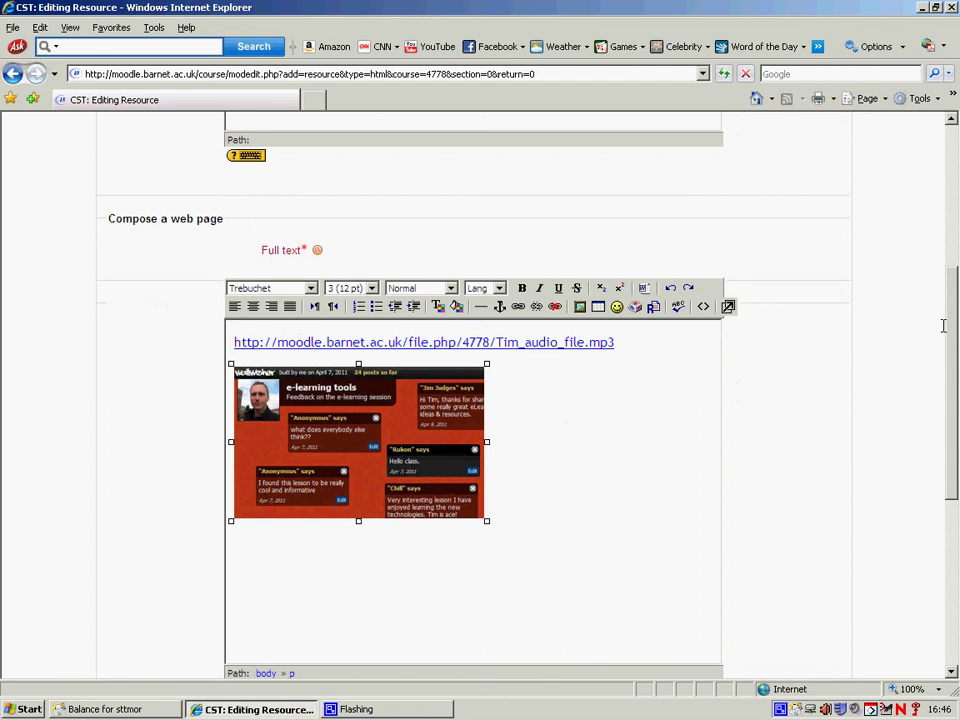
{"action": "scroll", "coordinate": [943, 325], "scroll_direction": "down", "scroll_amount": 6}
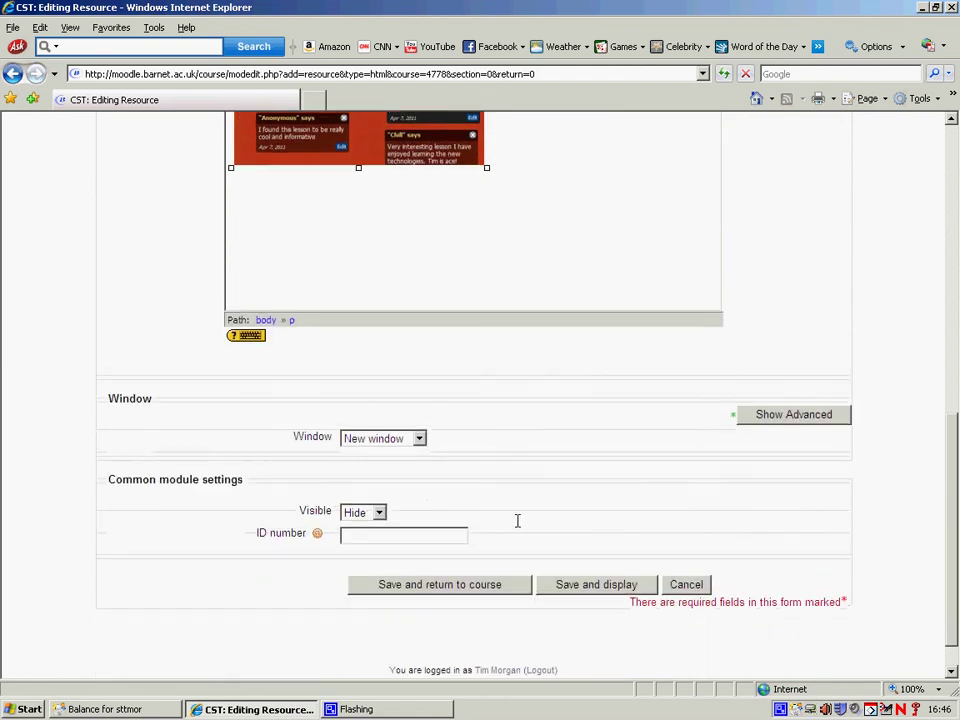
{"action": "left_click", "coordinate": [379, 512]}
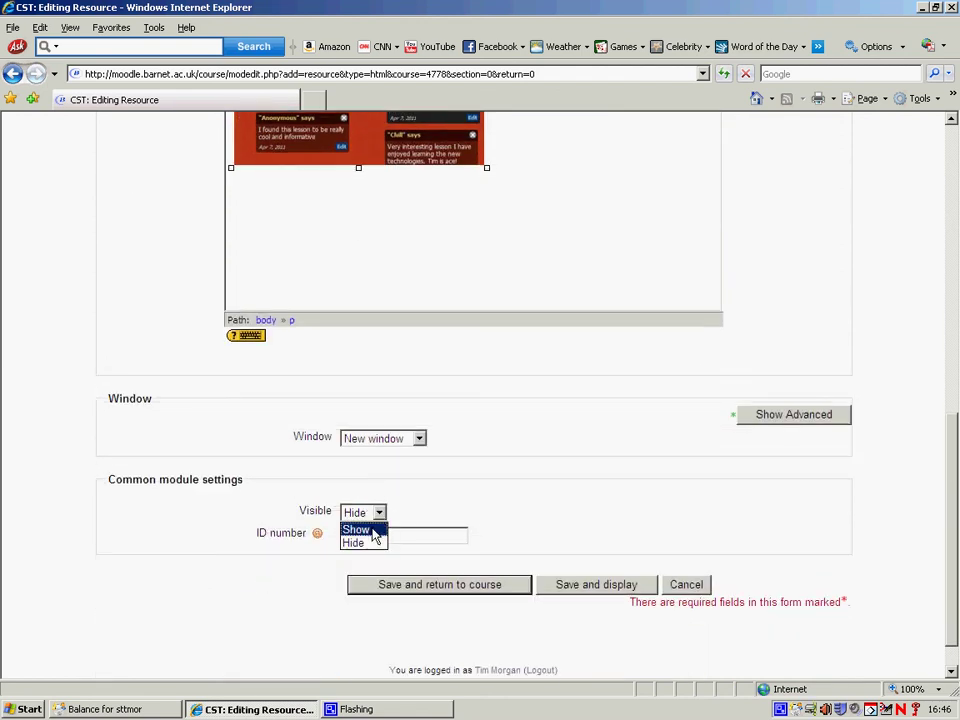
{"action": "left_click", "coordinate": [372, 530]}
{"action": "left_click", "coordinate": [471, 586]}
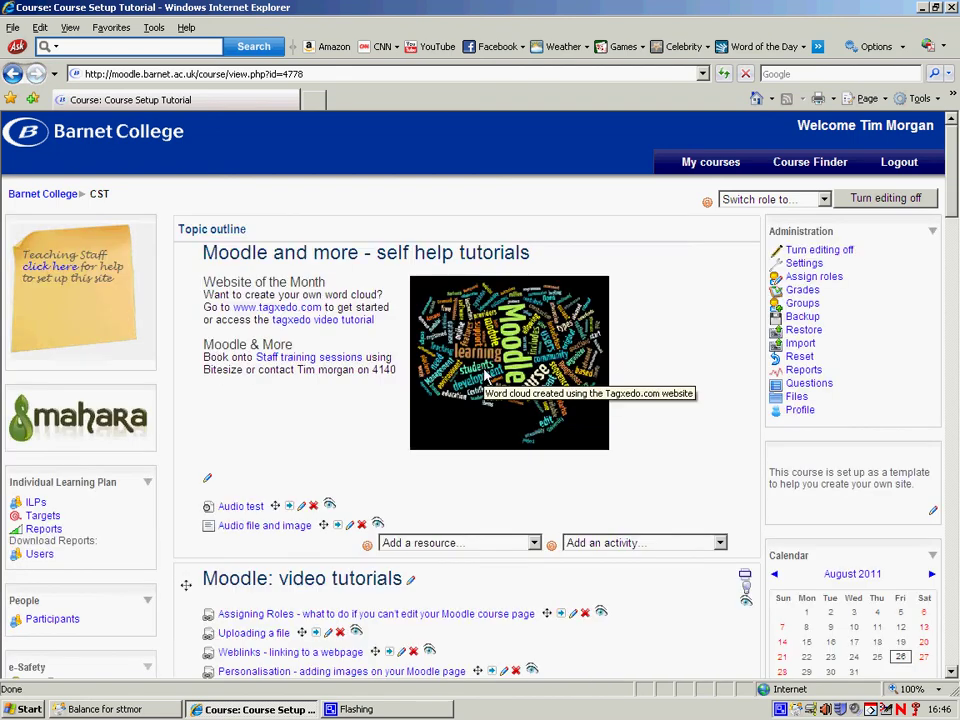
Step: Open the "Audio file and image" resource and play its embedded audio to check the page
{"action": "scroll", "coordinate": [360, 383], "scroll_direction": "down", "scroll_amount": 3}
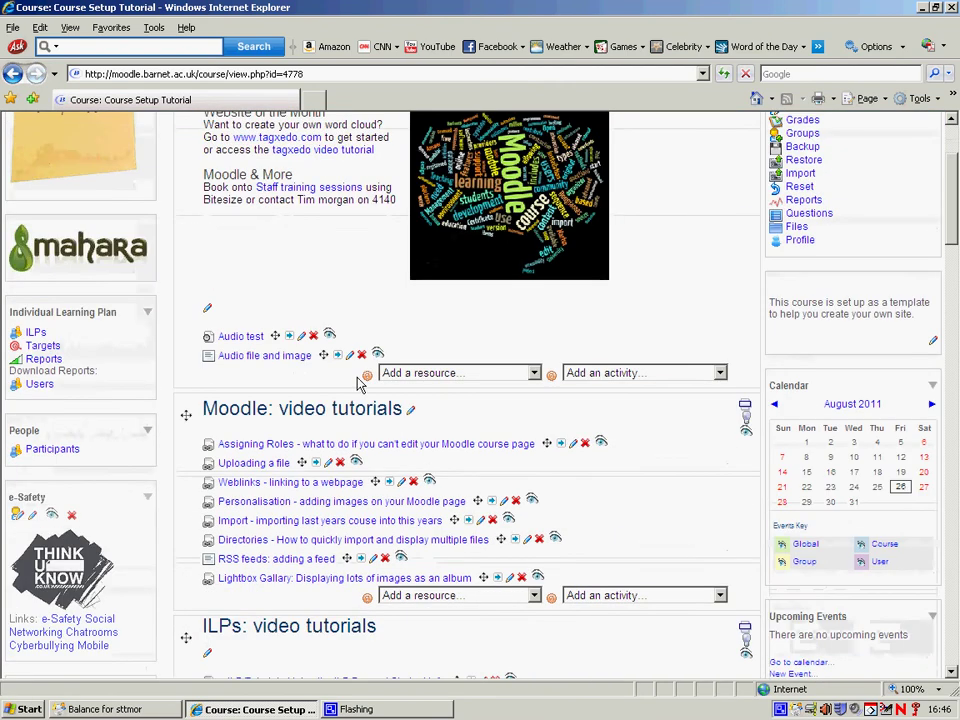
{"action": "left_click", "coordinate": [280, 358]}
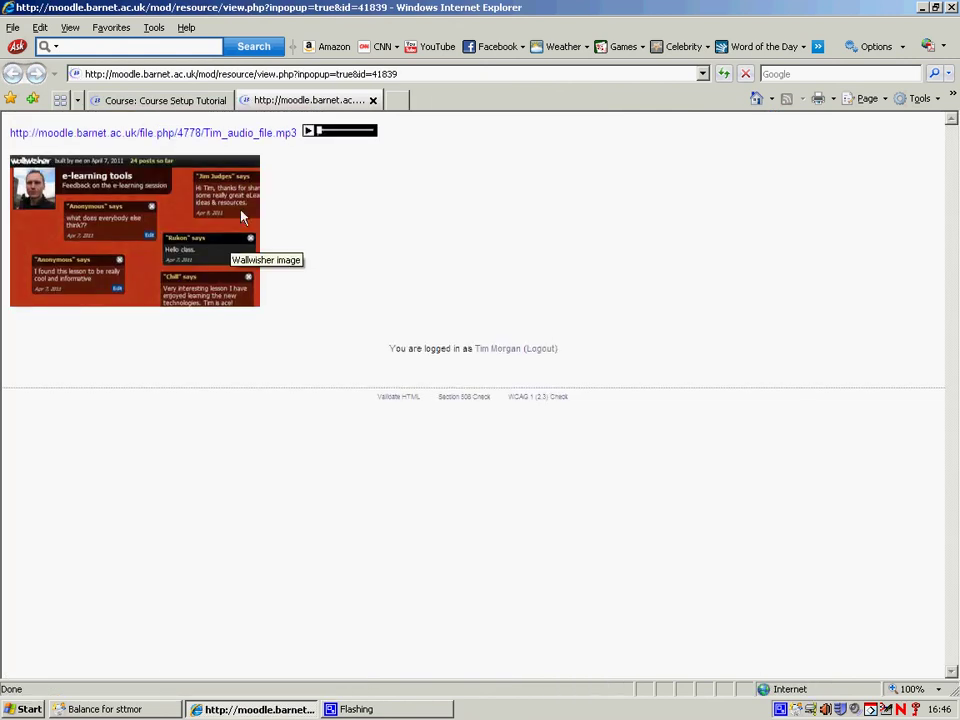
{"action": "left_click", "coordinate": [310, 133]}
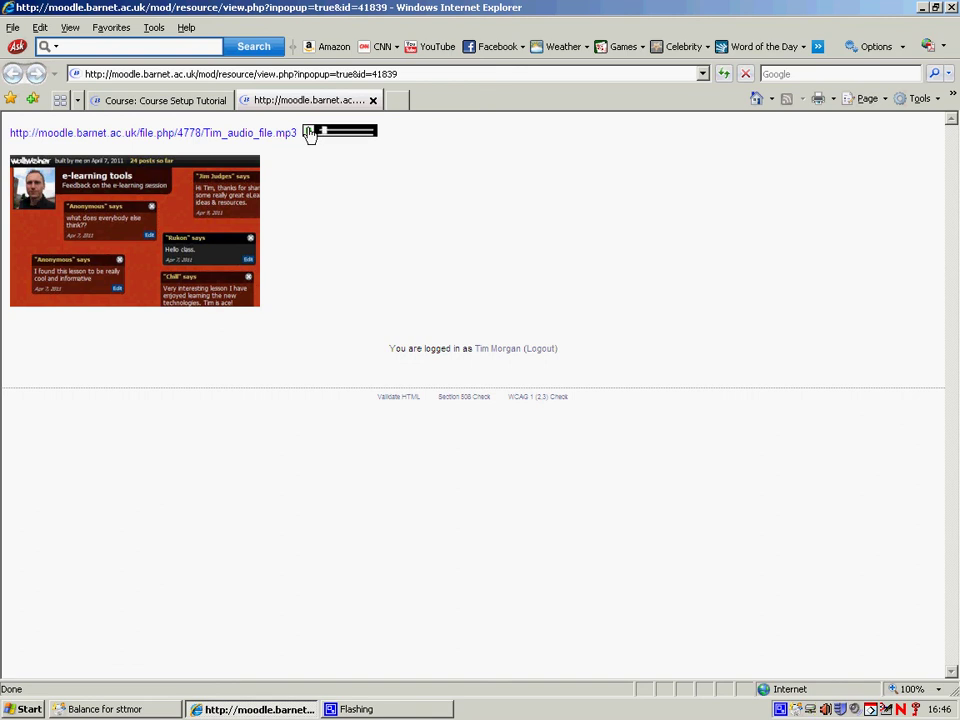